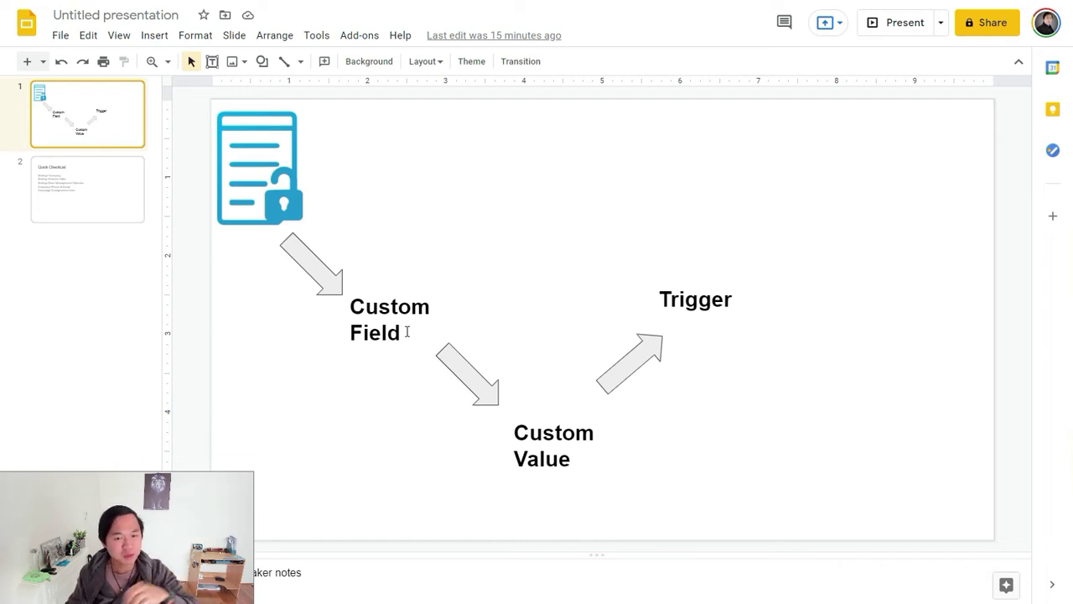
Step: Point out the Custom Field, Custom Value and Trigger steps of the slide's flow diagram
{"action": "left_click", "coordinate": [406, 331]}
{"action": "left_click", "coordinate": [557, 432]}
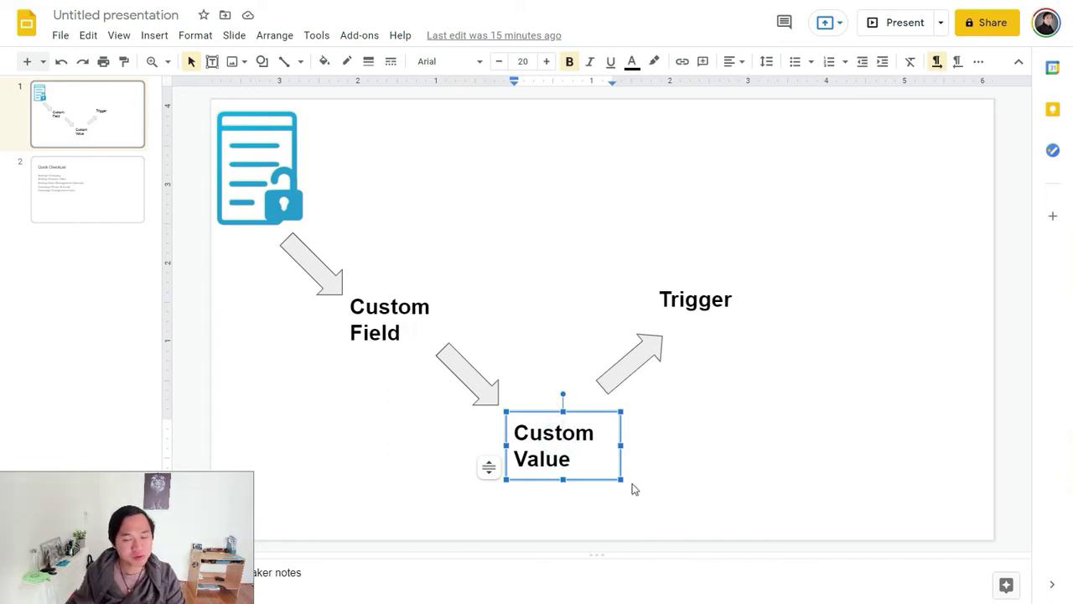
{"action": "left_click", "coordinate": [597, 463]}
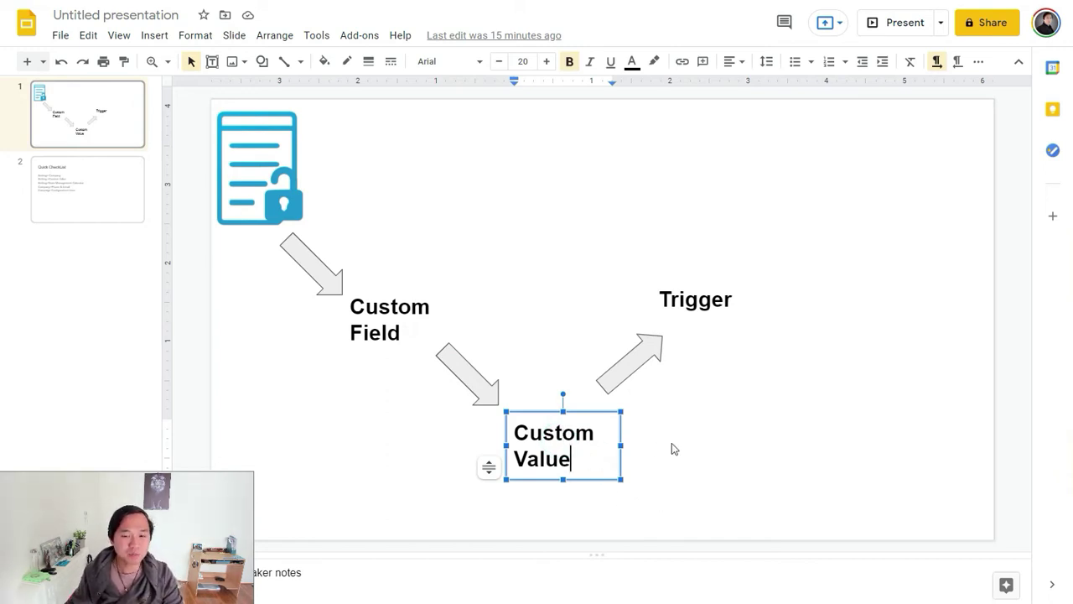
{"action": "left_click", "coordinate": [701, 299]}
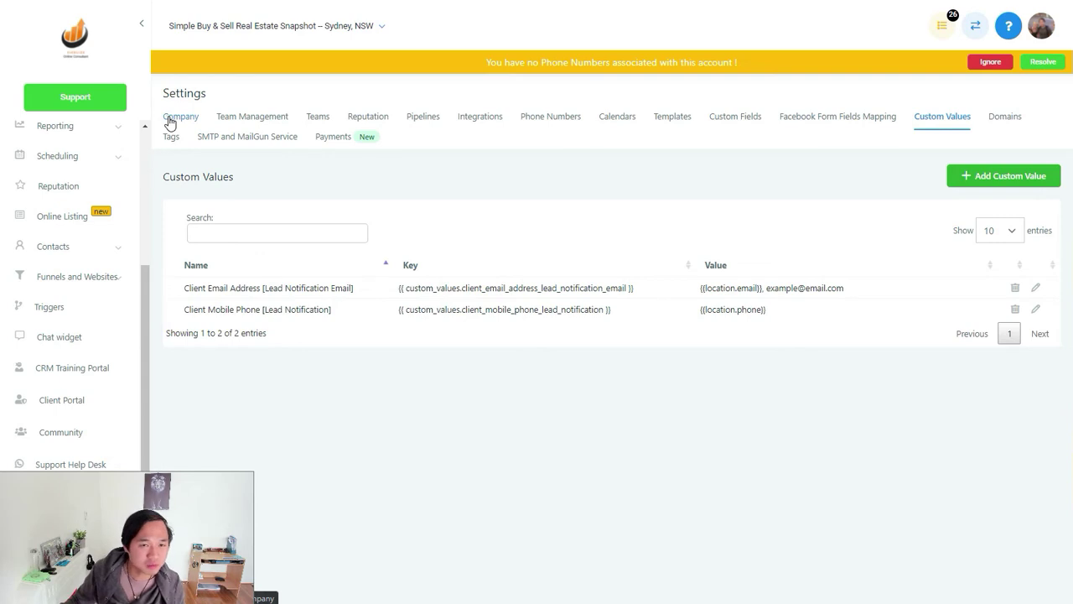
{"action": "left_click", "coordinate": [168, 121]}
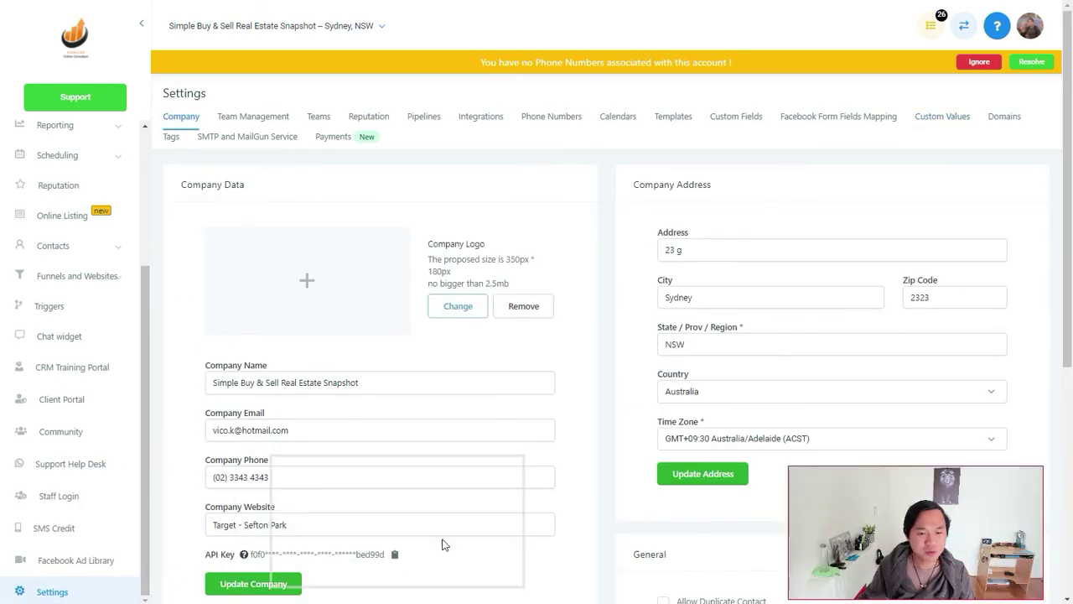
{"action": "left_click_drag", "start_coordinate": [295, 429], "coordinate": [207, 430]}
{"action": "triple_click", "coordinate": [271, 458]}
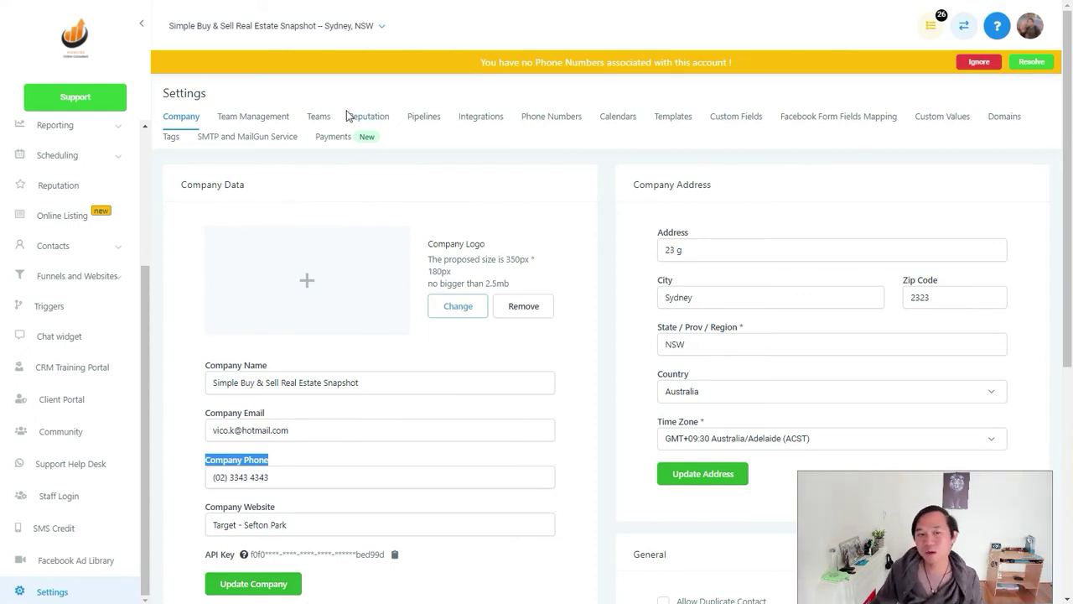
{"action": "left_click", "coordinate": [935, 121]}
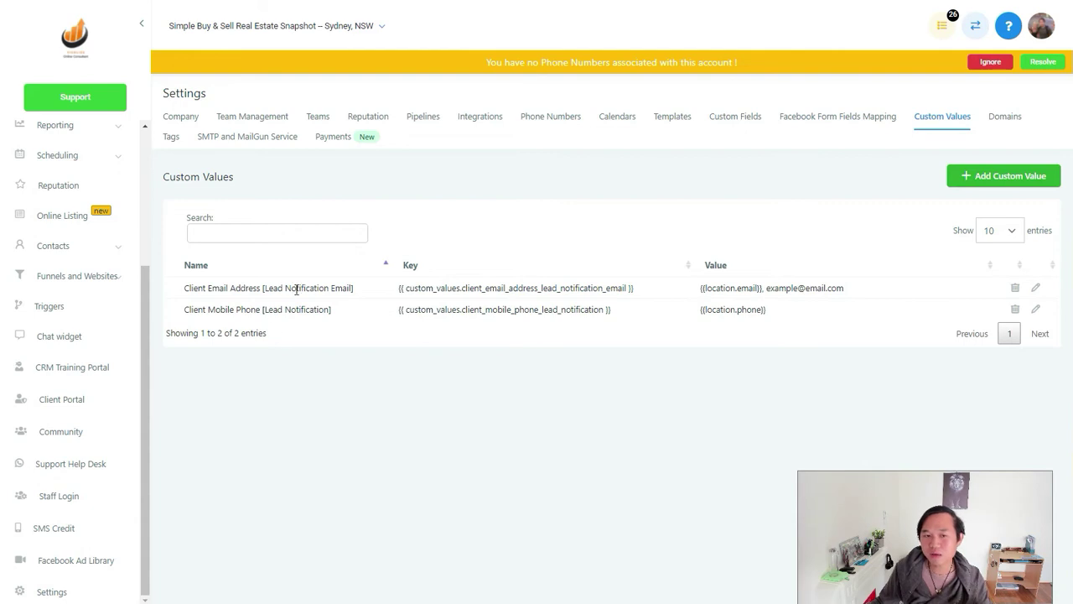
{"action": "left_click_drag", "start_coordinate": [398, 289], "coordinate": [701, 312]}
{"action": "left_click", "coordinate": [769, 316]}
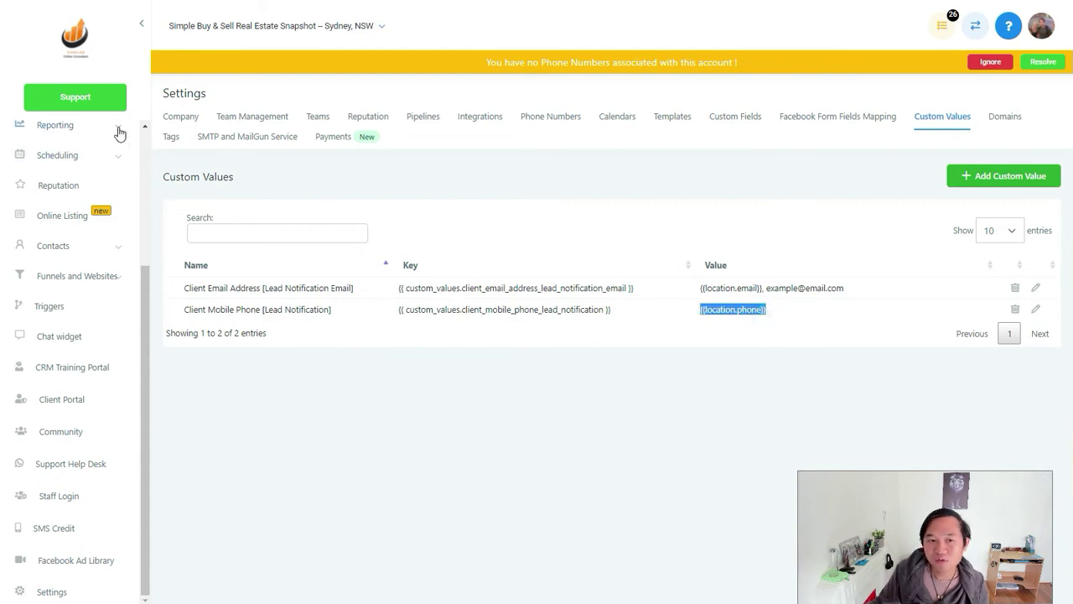
{"action": "left_click", "coordinate": [182, 117]}
{"action": "left_click", "coordinate": [297, 429]}
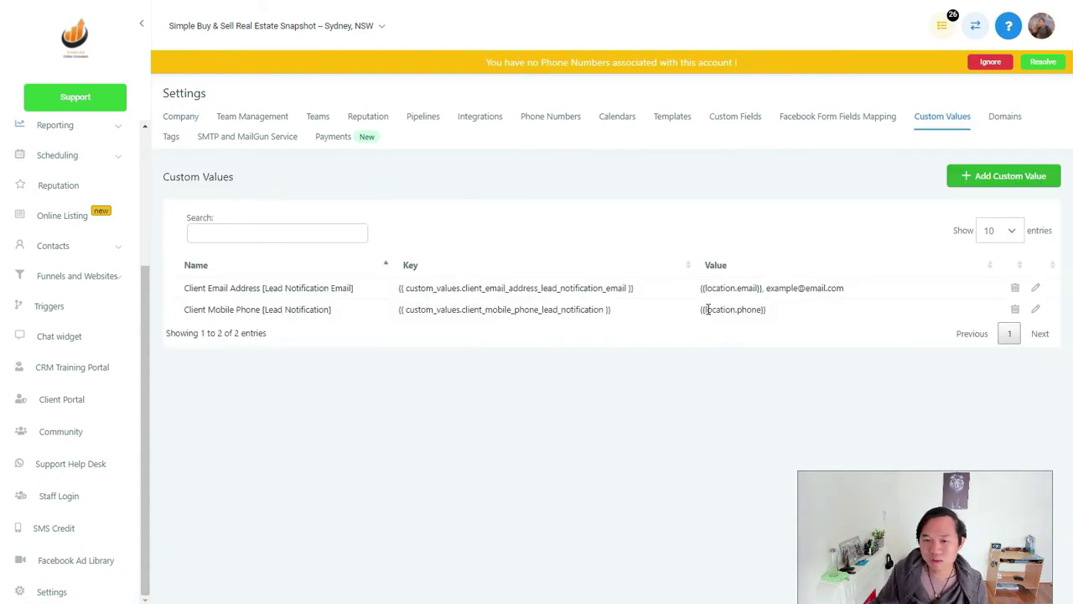
{"action": "left_click_drag", "start_coordinate": [707, 310], "coordinate": [761, 309]}
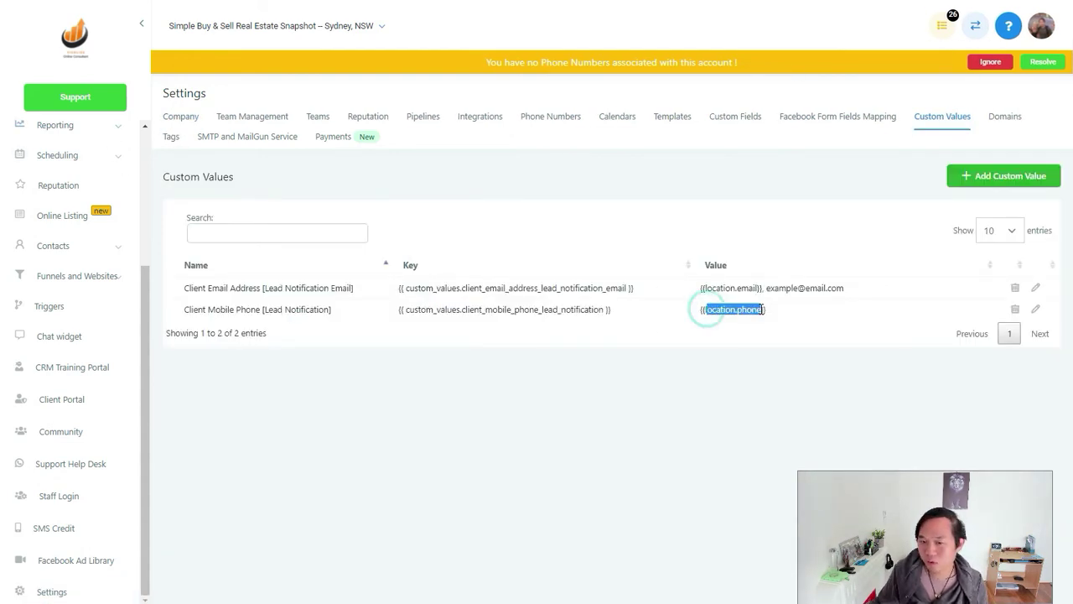
{"action": "double_click", "coordinate": [713, 289]}
{"action": "left_click", "coordinate": [180, 118]}
{"action": "left_click", "coordinate": [269, 477]}
{"action": "left_click_drag", "start_coordinate": [268, 478], "coordinate": [199, 485]}
{"action": "left_click", "coordinate": [283, 430]}
{"action": "left_click", "coordinate": [939, 117]}
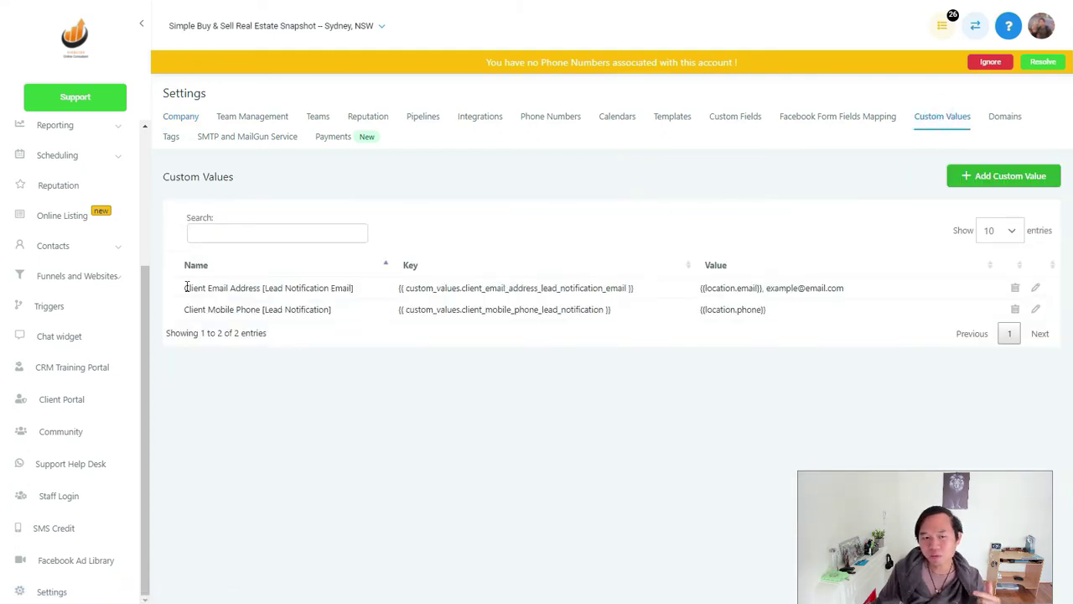
{"action": "left_click_drag", "start_coordinate": [186, 287], "coordinate": [284, 299]}
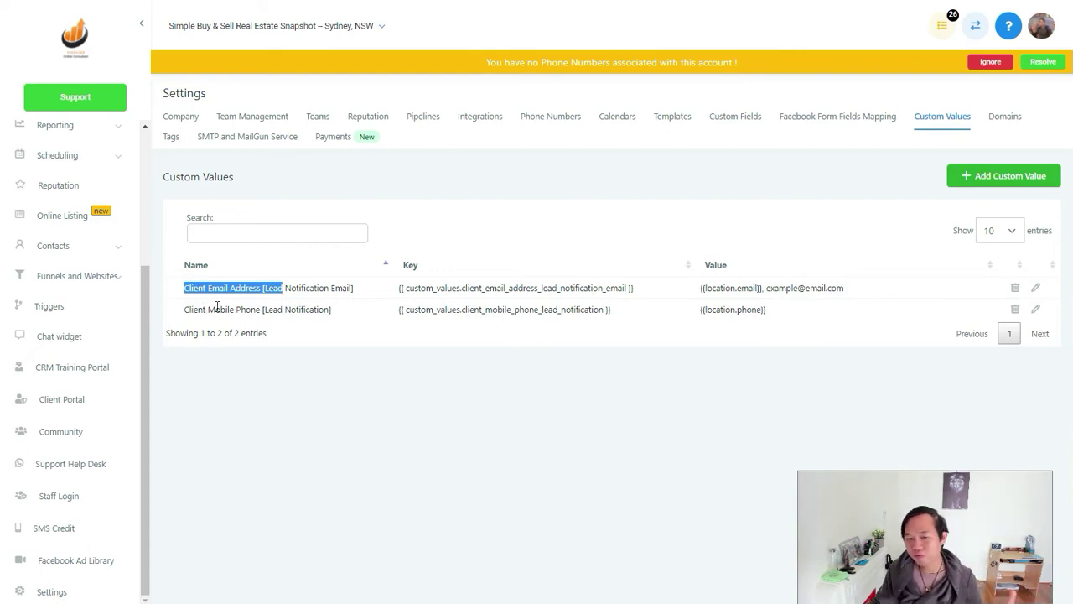
{"action": "left_click", "coordinate": [1036, 289]}
{"action": "left_click", "coordinate": [556, 159]}
{"action": "left_click_drag", "start_coordinate": [556, 159], "coordinate": [428, 163]}
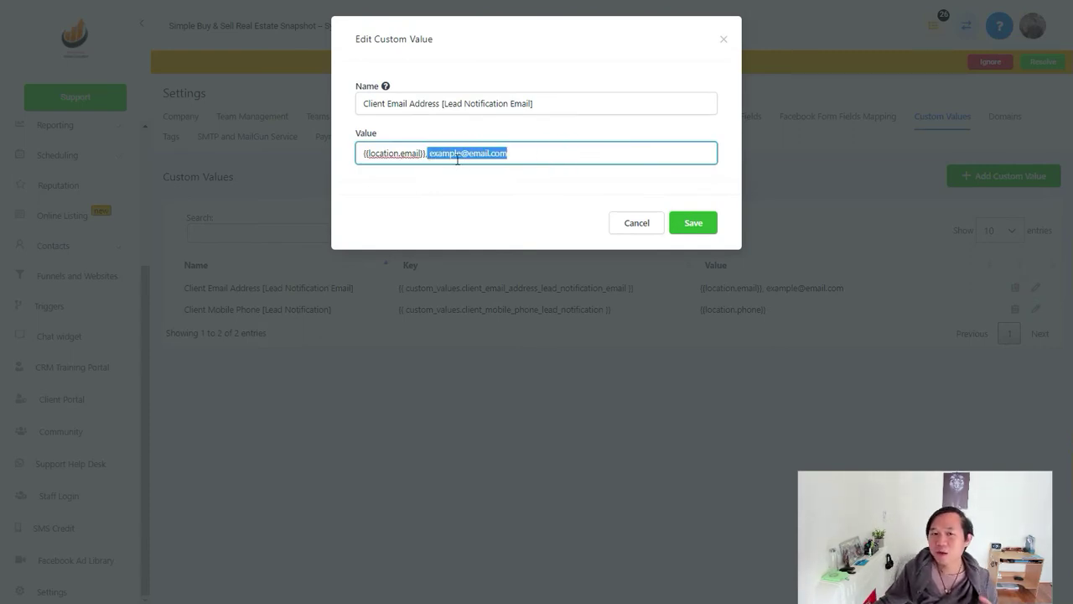
{"action": "key", "text": "BackSpace"}
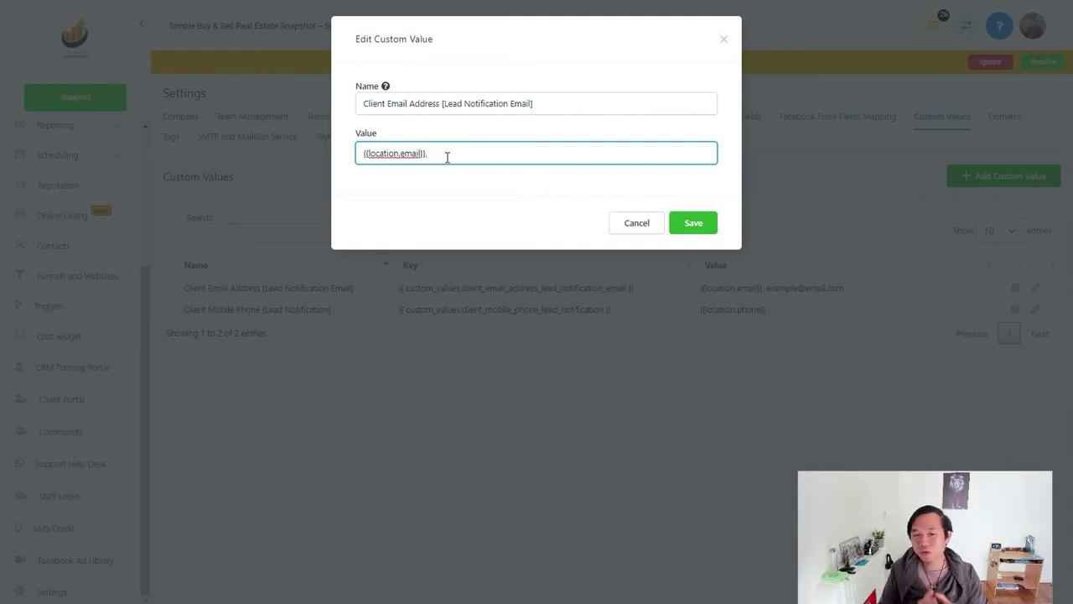
{"action": "left_click", "coordinate": [724, 38]}
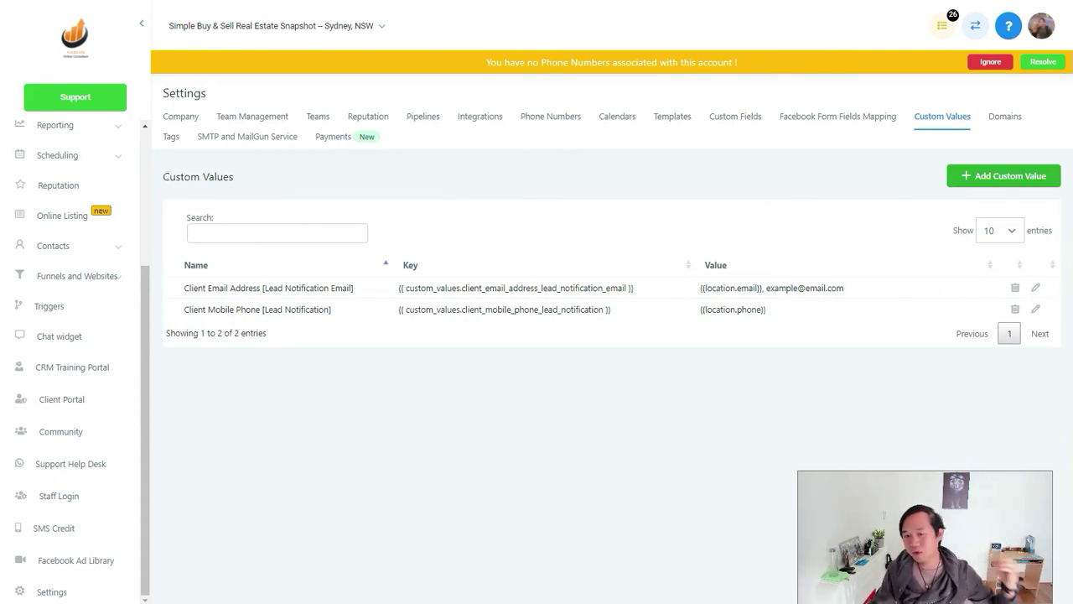
{"action": "left_click", "coordinate": [1036, 287]}
{"action": "left_click_drag", "start_coordinate": [558, 151], "coordinate": [430, 159]}
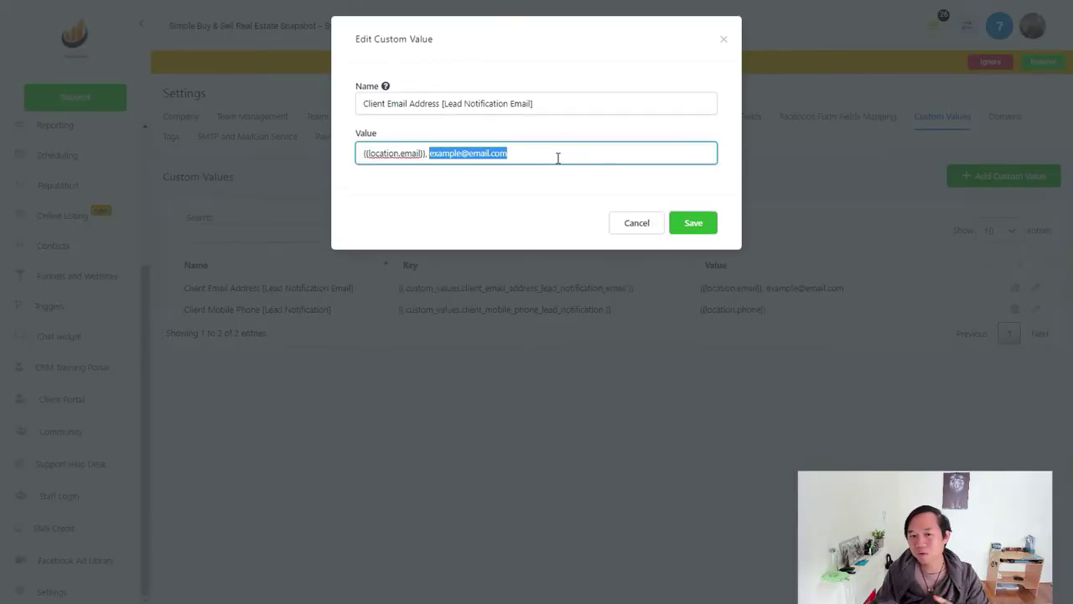
{"action": "left_click", "coordinate": [613, 228]}
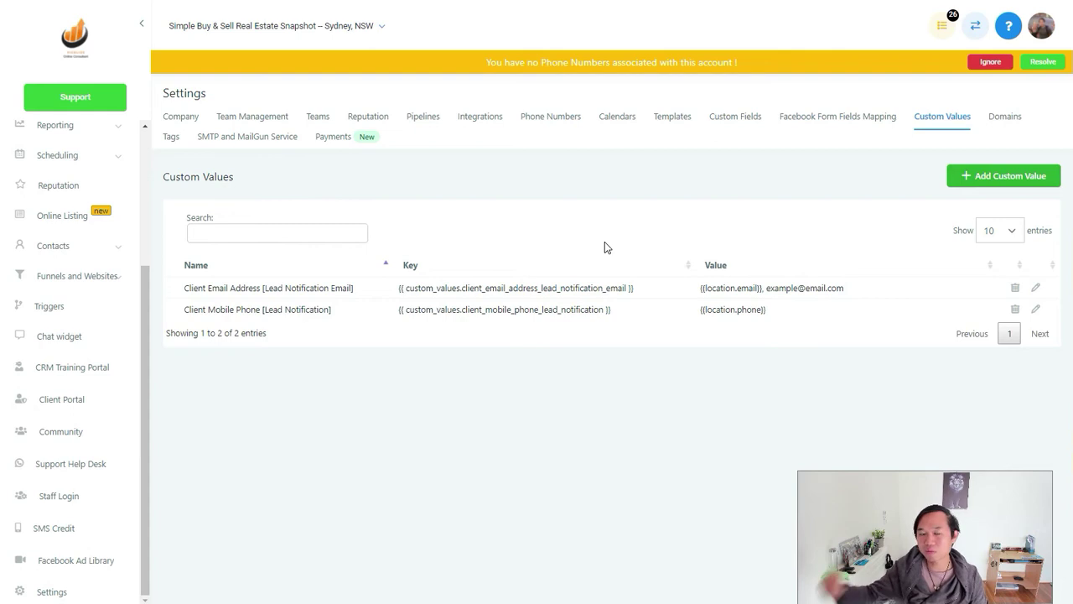
Step: Open the Investor Replied YES reactivation trigger and highlight its Send Email recipient custom value
{"action": "left_click", "coordinate": [112, 307]}
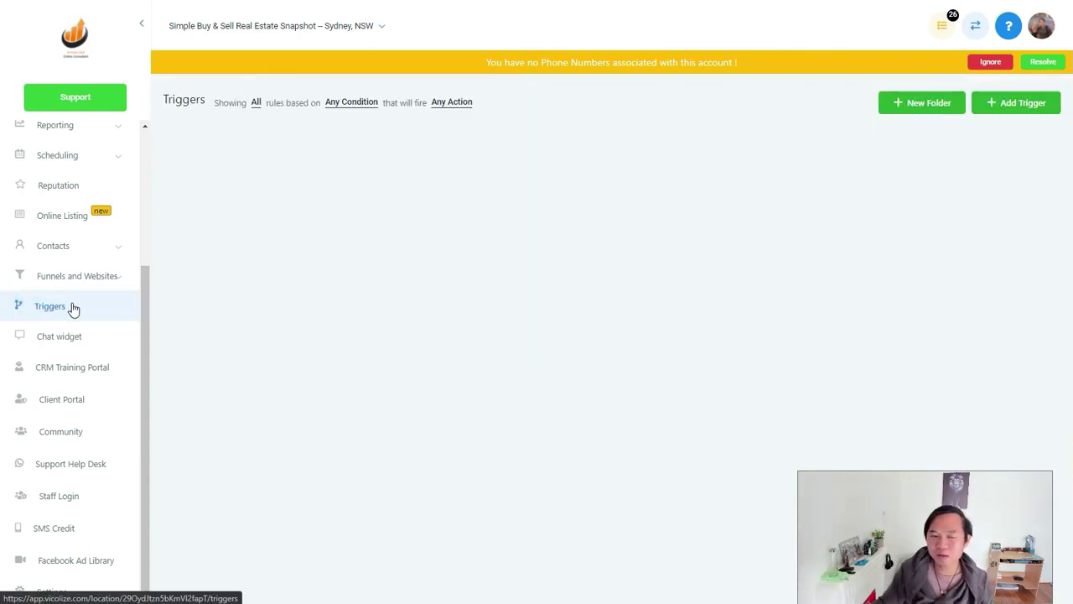
{"action": "left_click", "coordinate": [327, 306]}
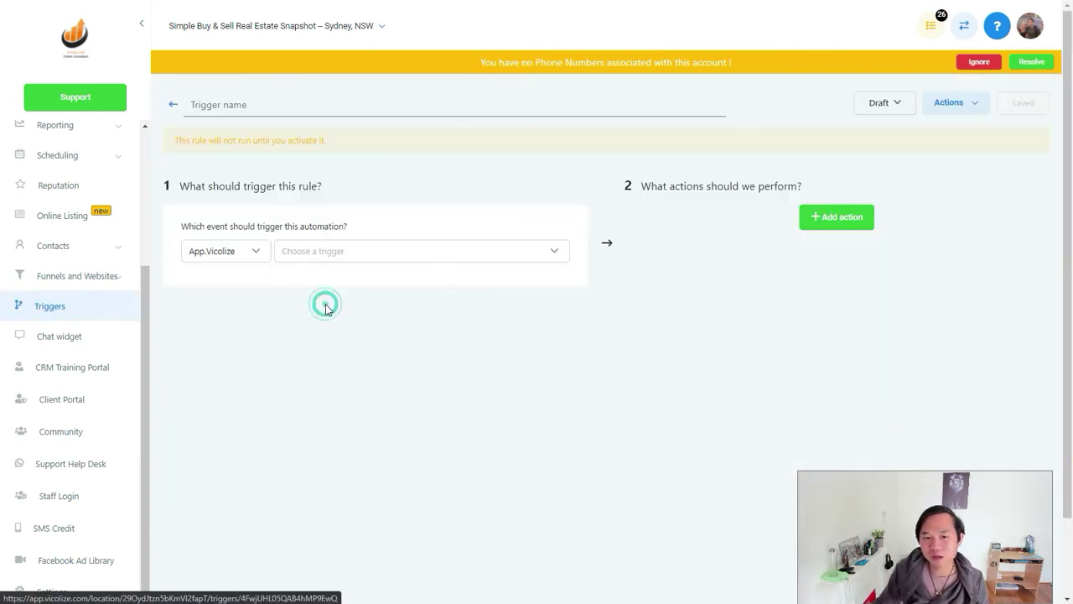
{"action": "scroll", "coordinate": [570, 401], "scroll_direction": "down", "scroll_amount": 10}
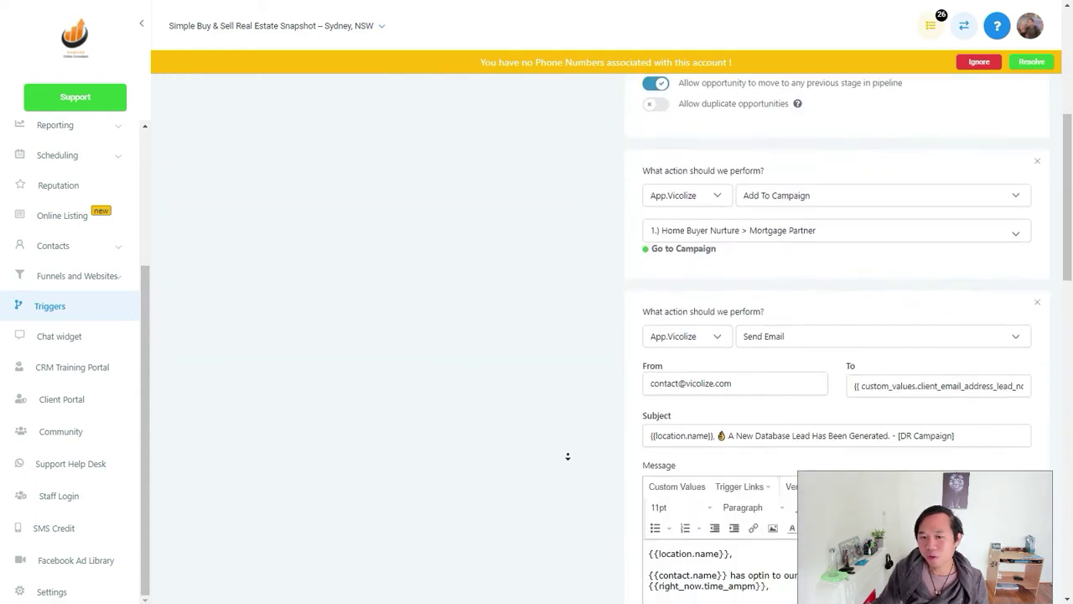
{"action": "scroll", "coordinate": [563, 376], "scroll_direction": "up", "scroll_amount": 2}
{"action": "scroll", "coordinate": [575, 440], "scroll_direction": "down", "scroll_amount": 1}
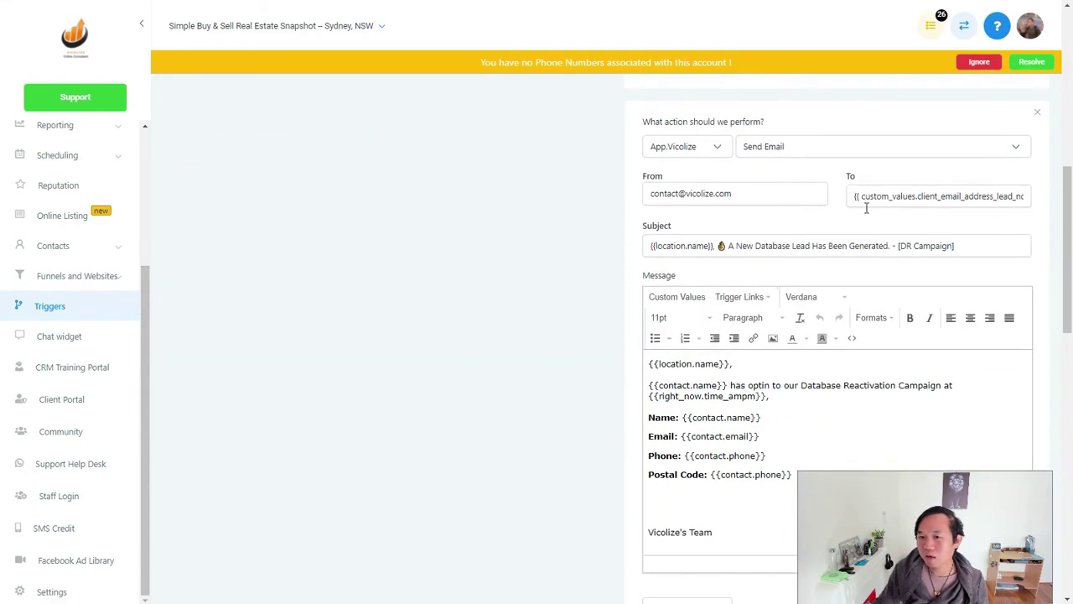
{"action": "left_click_drag", "start_coordinate": [853, 198], "coordinate": [1025, 196]}
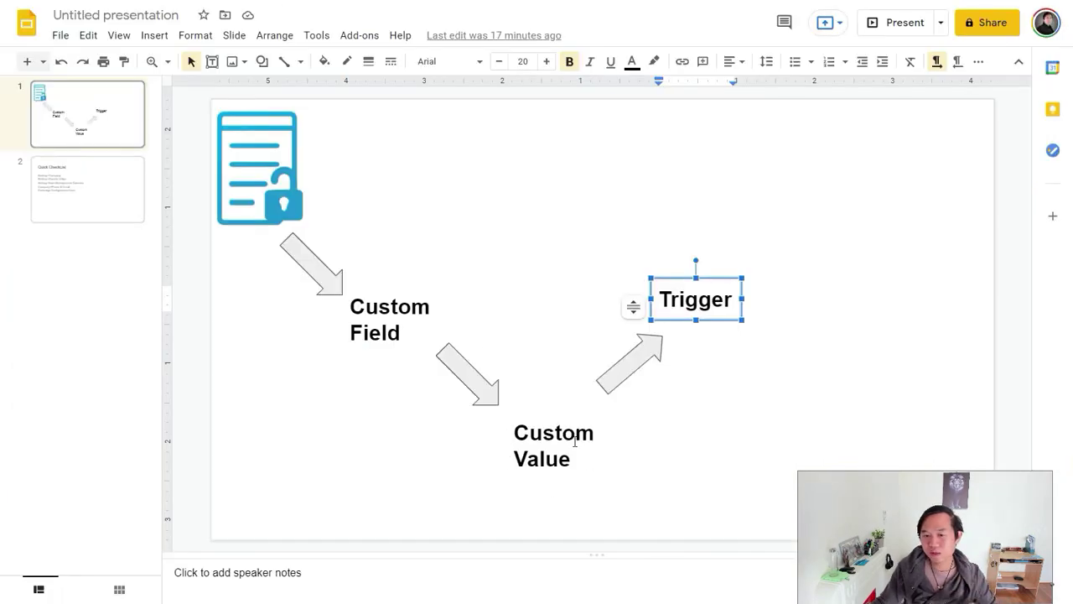
Step: Point out the Custom Value and Custom Field boxes in the slide 1 flow diagram again
{"action": "left_click", "coordinate": [564, 450]}
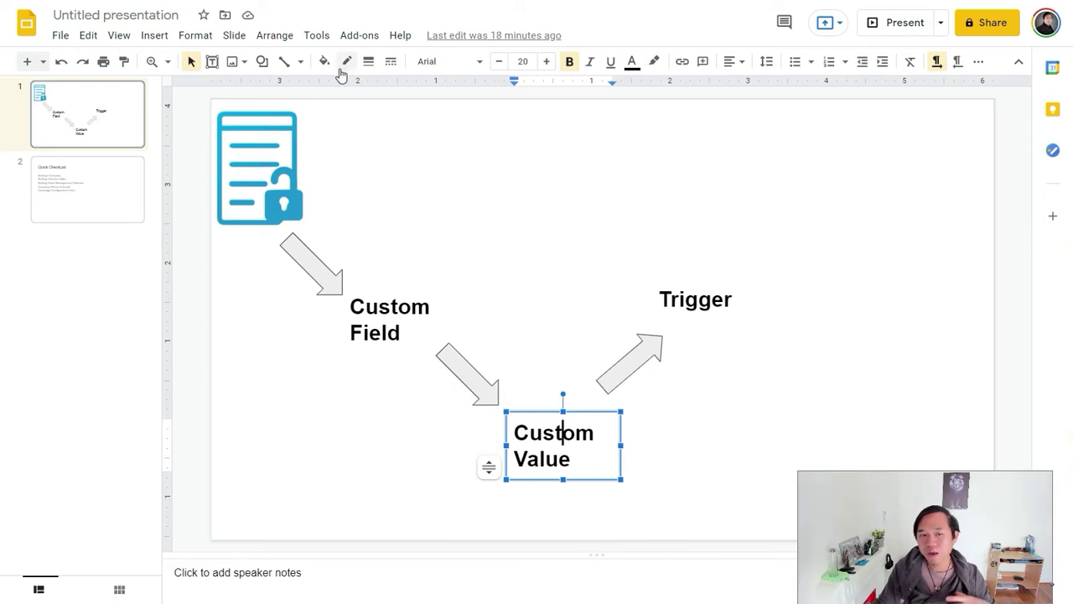
{"action": "left_click", "coordinate": [408, 312]}
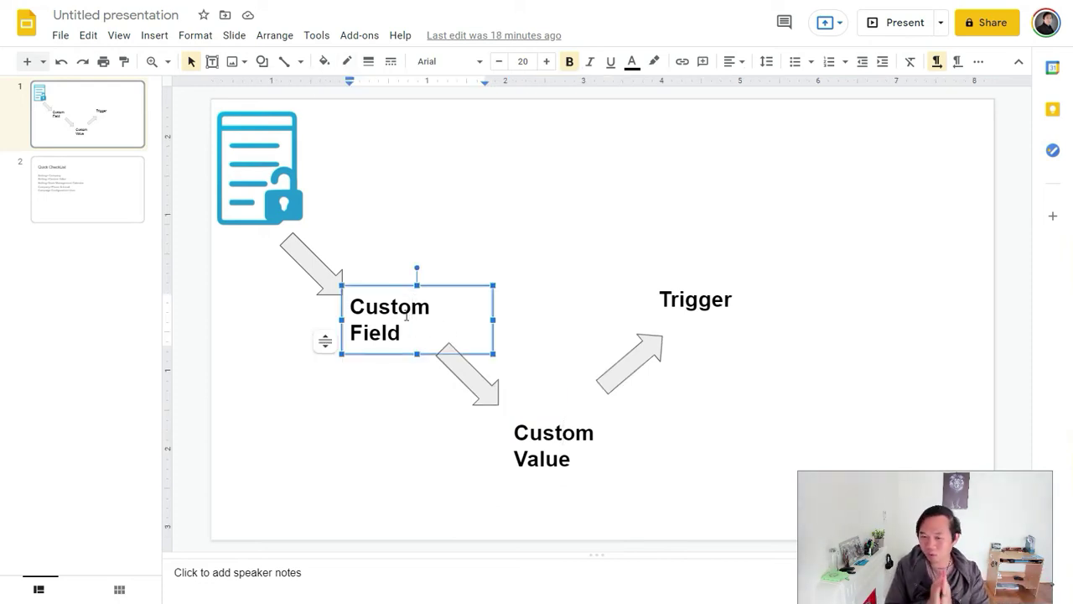
{"action": "left_click", "coordinate": [555, 422]}
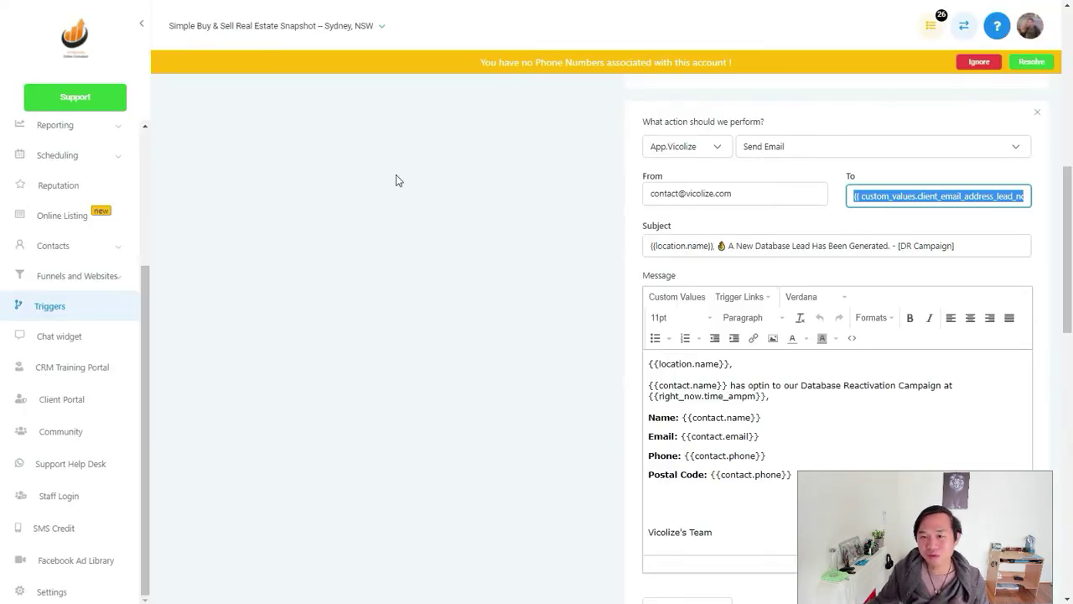
Step: Delete the sample address from the Client Email Address custom value and save it
{"action": "left_click", "coordinate": [52, 590]}
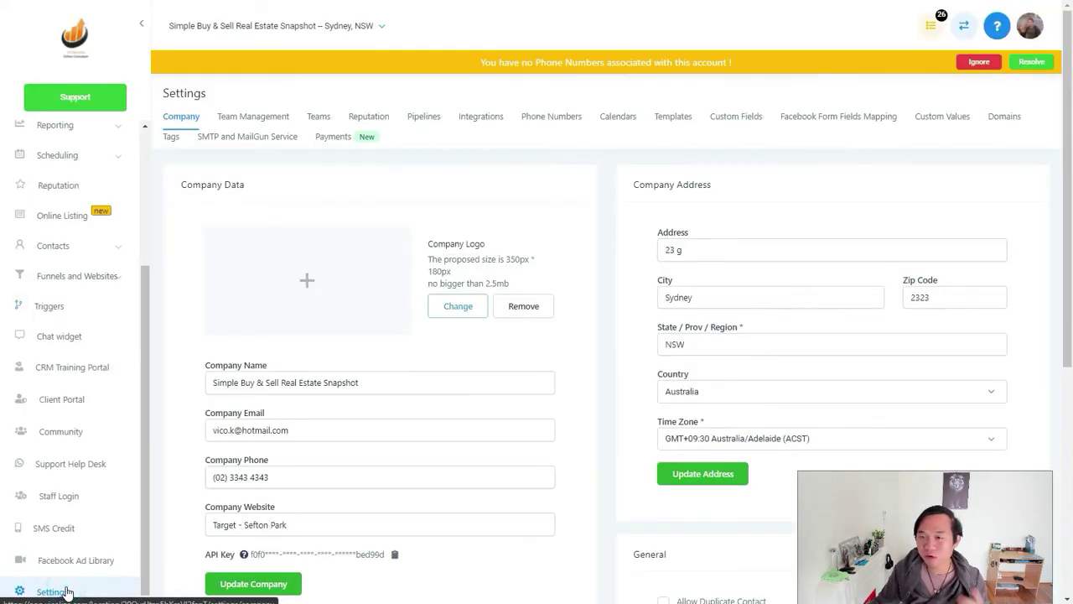
{"action": "left_click", "coordinate": [923, 120]}
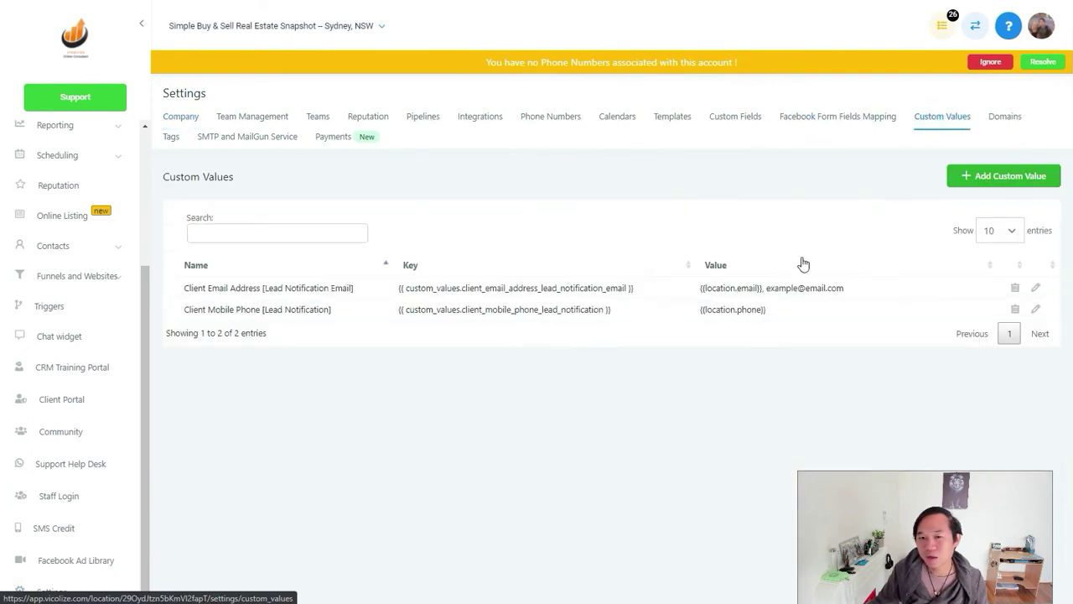
{"action": "left_click", "coordinate": [1036, 288]}
{"action": "left_click_drag", "start_coordinate": [529, 153], "coordinate": [425, 158]}
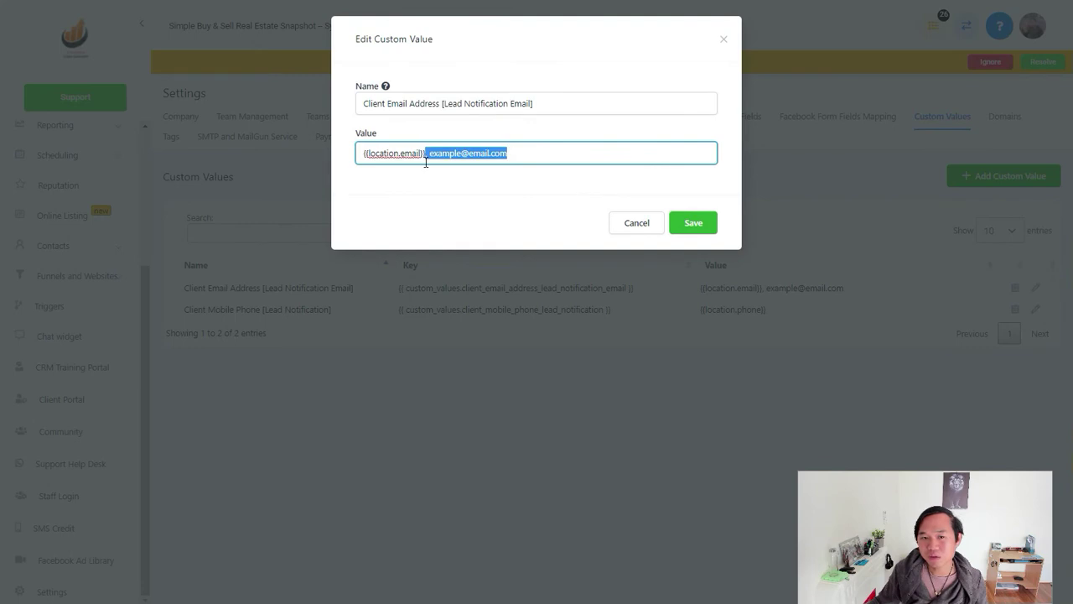
{"action": "key", "text": "BackSpace"}
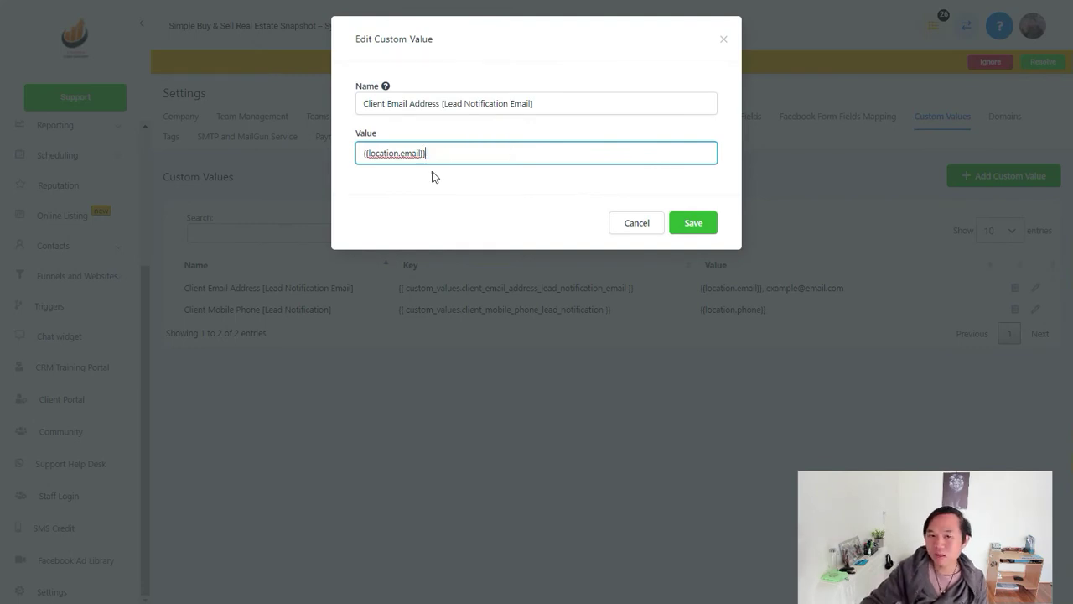
{"action": "left_click", "coordinate": [696, 230]}
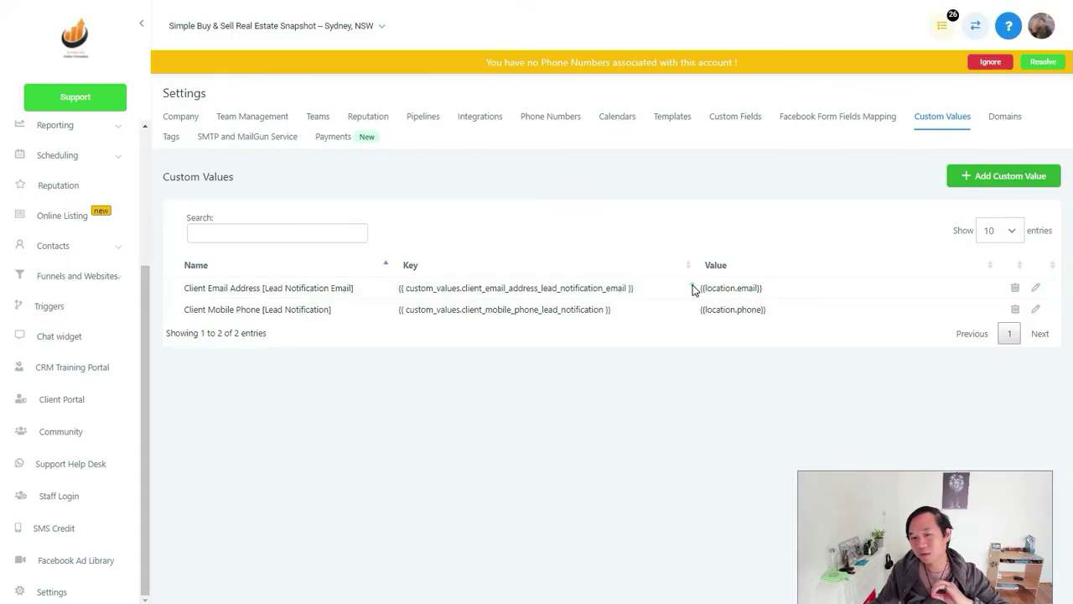
Step: Highlight the saved {{location.email}} value in the Custom Values table
{"action": "left_click_drag", "start_coordinate": [696, 287], "coordinate": [805, 289]}
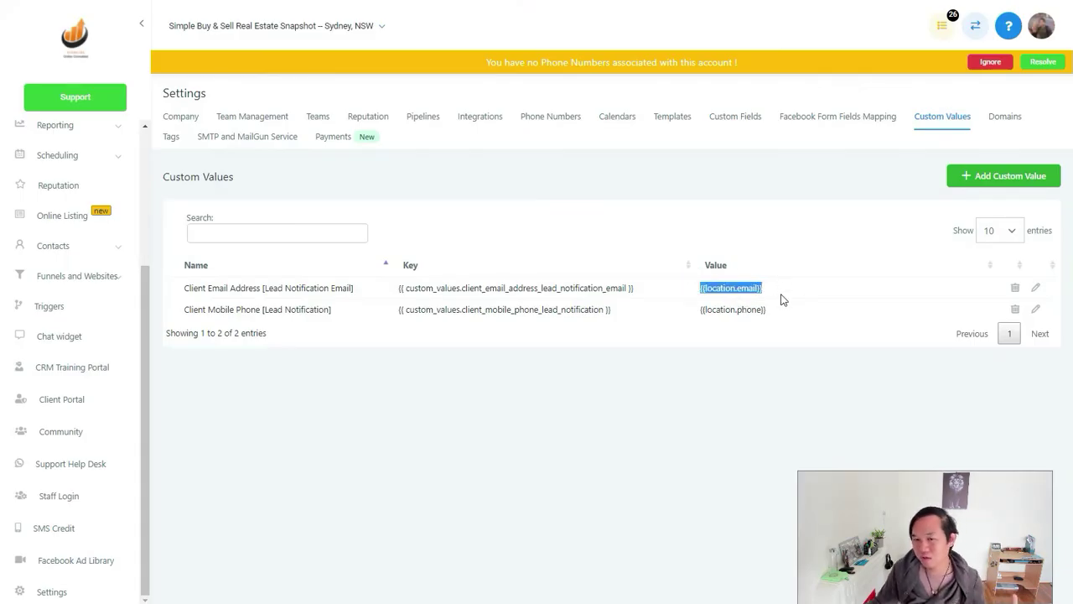
{"action": "left_click", "coordinate": [753, 302]}
{"action": "left_click_drag", "start_coordinate": [696, 288], "coordinate": [762, 301]}
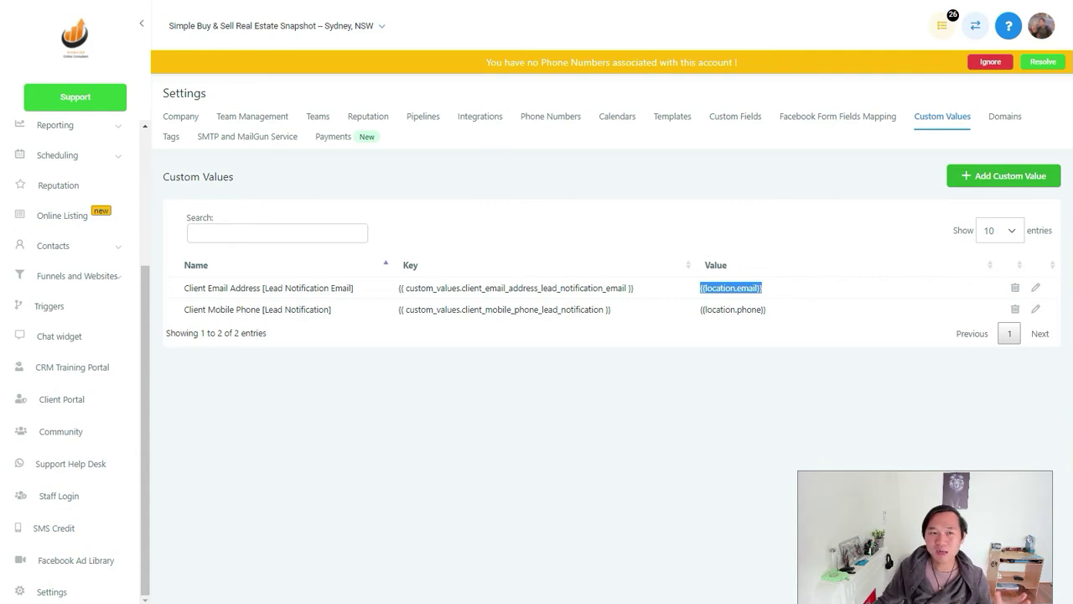
{"action": "key", "text": "alt+Tab"}
Step: Deselect the Custom Value box and show the slide 2 Quick CheckList
{"action": "left_click", "coordinate": [851, 377]}
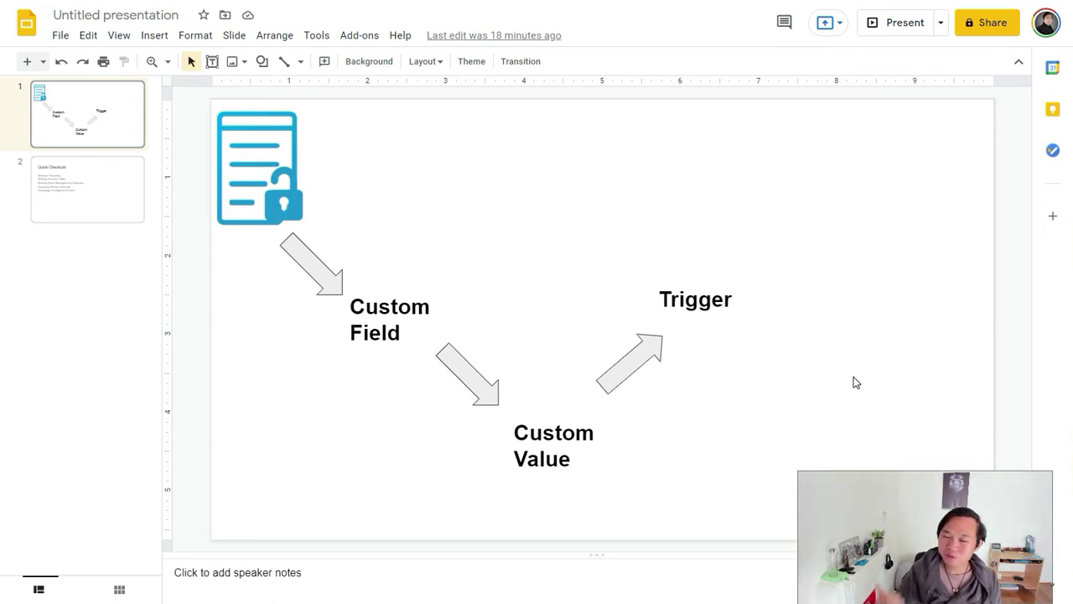
{"action": "left_click", "coordinate": [103, 186]}
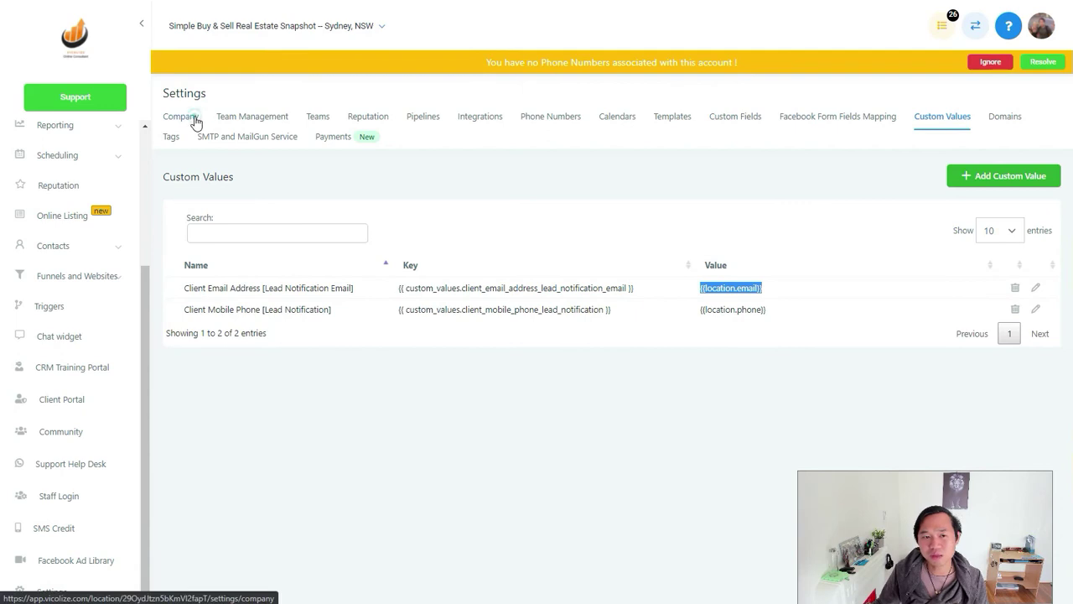
{"action": "left_click", "coordinate": [186, 118]}
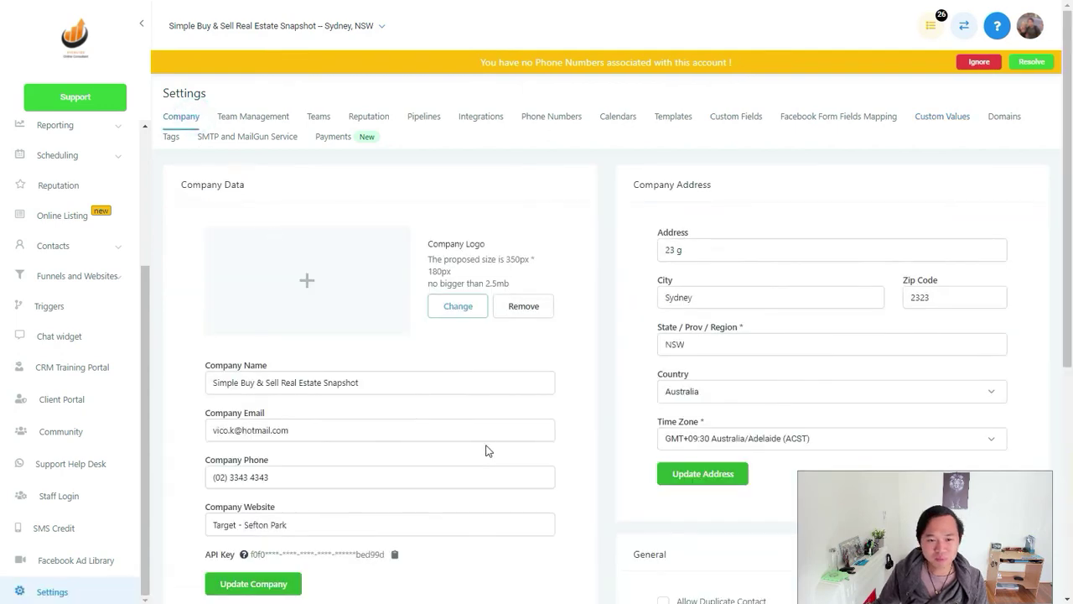
{"action": "left_click", "coordinate": [429, 476]}
{"action": "left_click", "coordinate": [405, 421]}
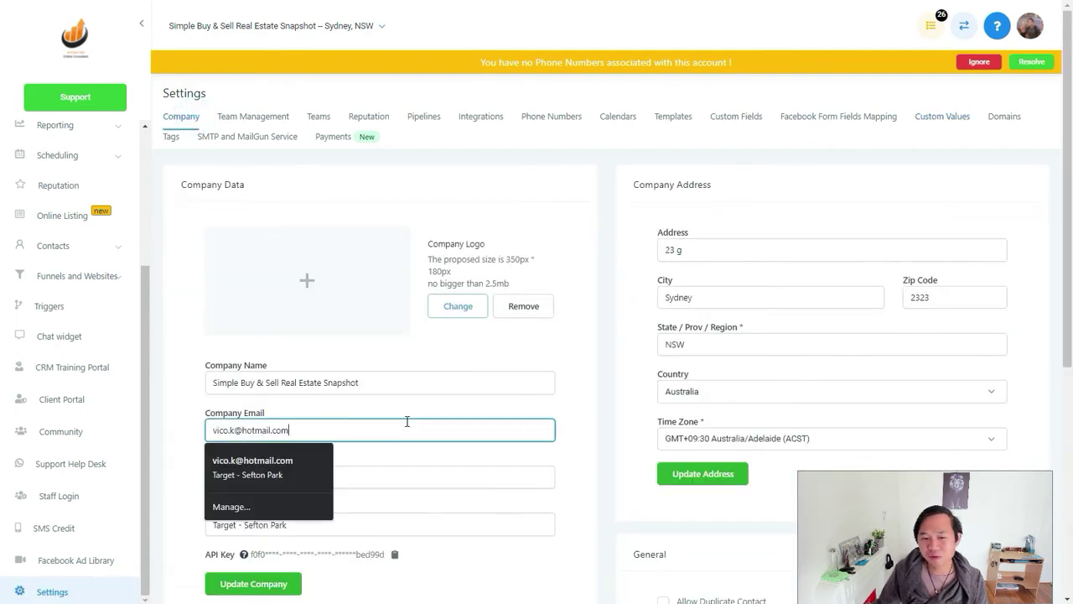
{"action": "left_click", "coordinate": [445, 392]}
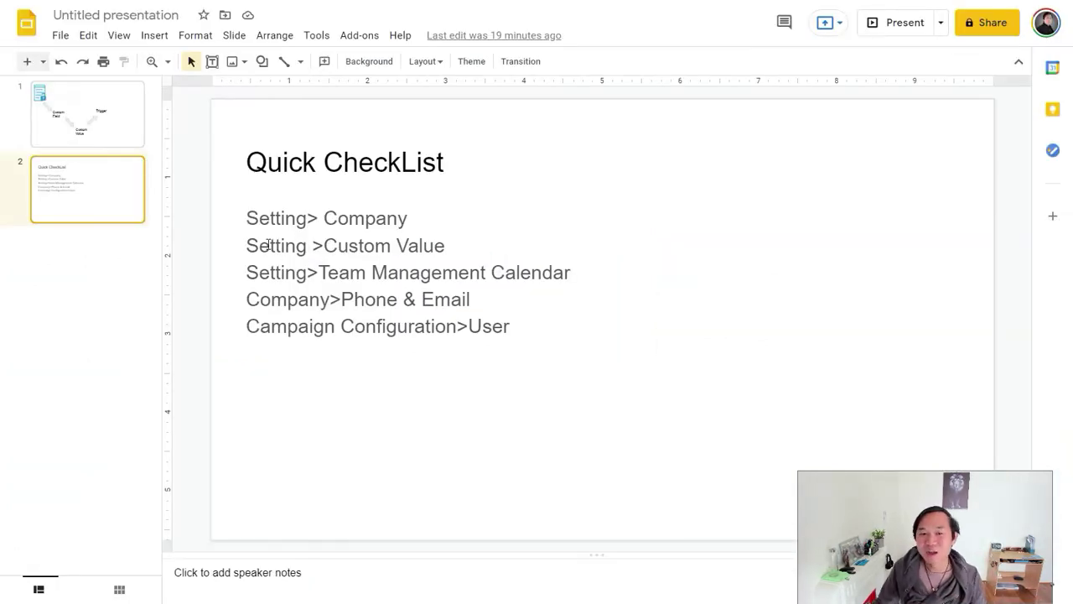
{"action": "left_click", "coordinate": [267, 244]}
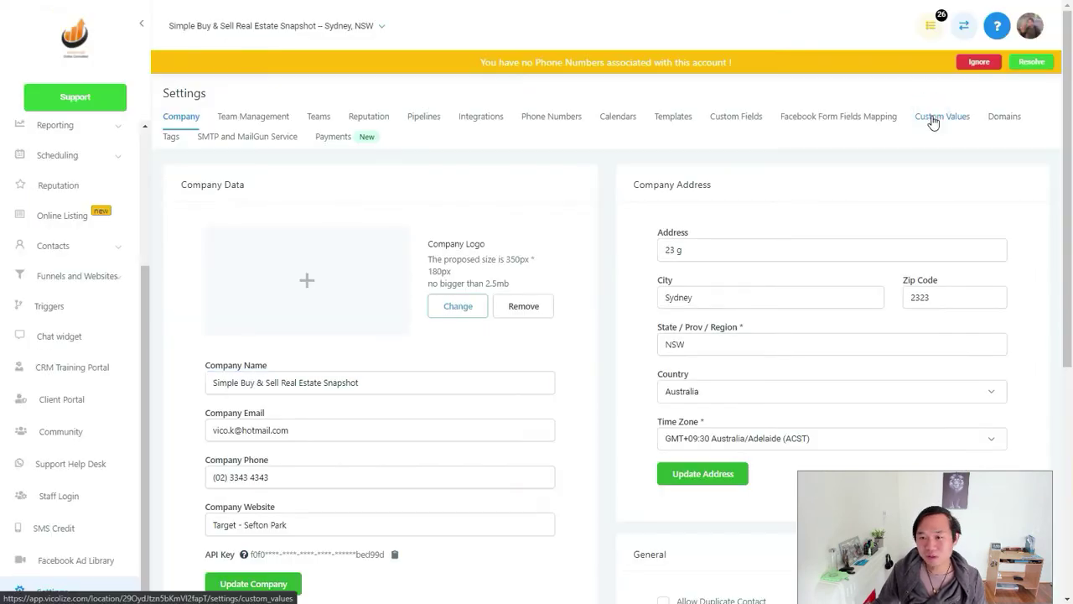
{"action": "left_click", "coordinate": [932, 118]}
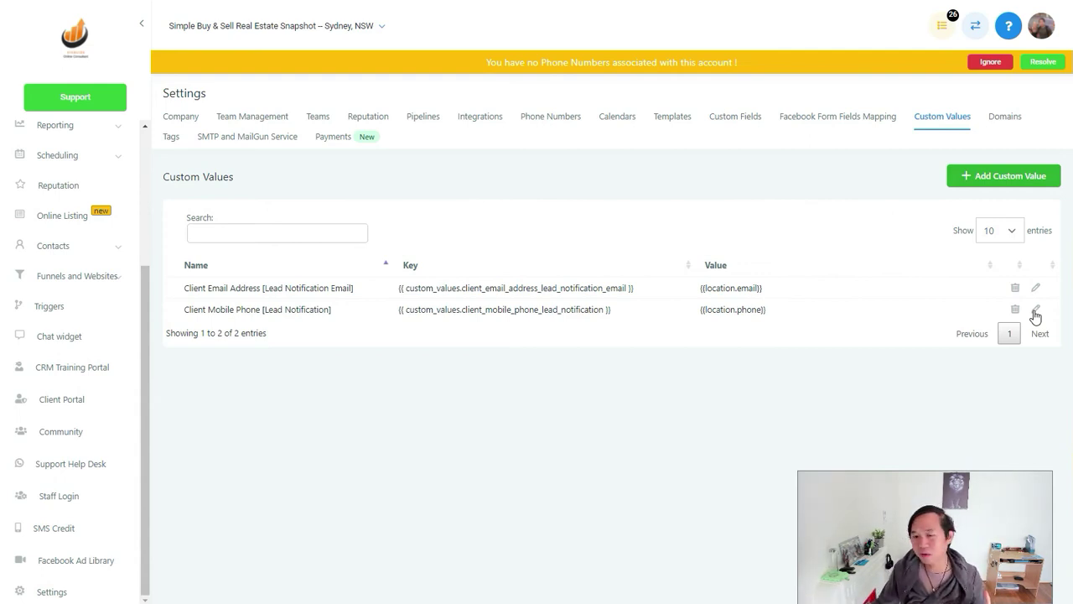
{"action": "left_click", "coordinate": [1035, 311]}
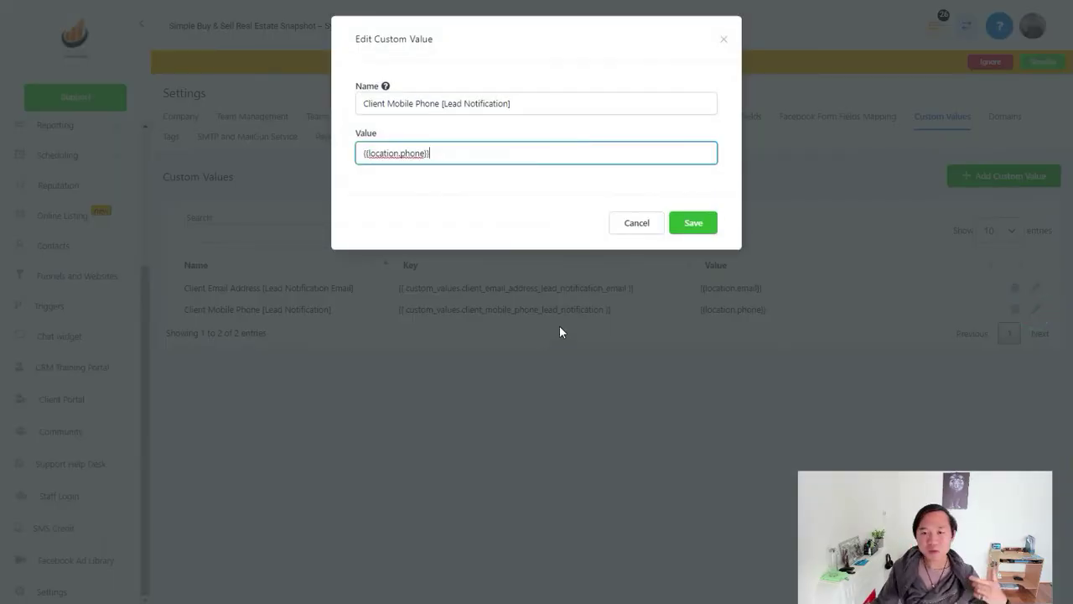
{"action": "left_click", "coordinate": [637, 223]}
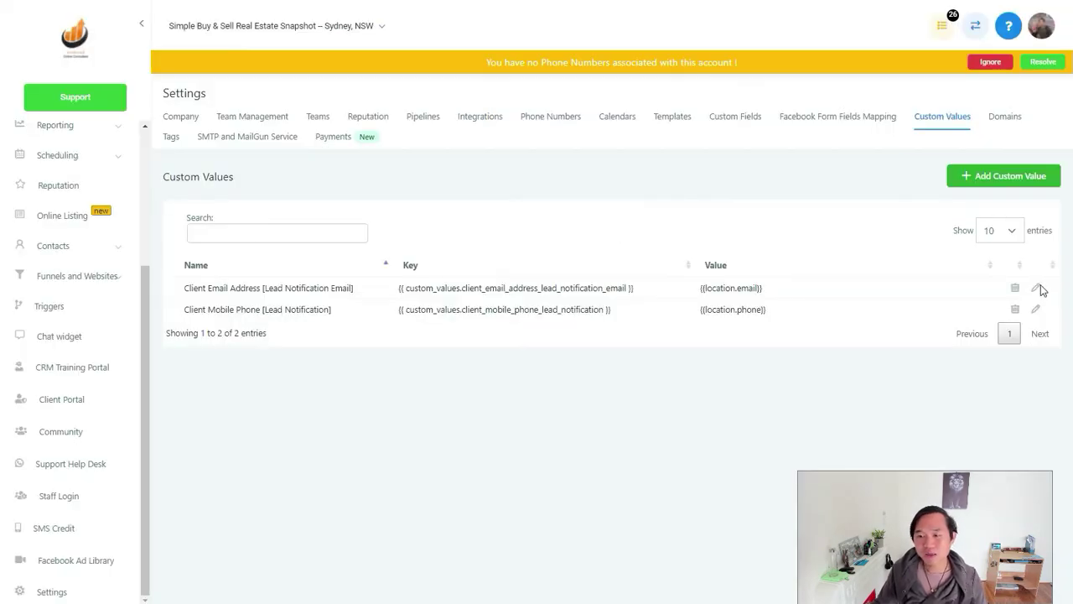
{"action": "left_click", "coordinate": [1036, 289]}
{"action": "left_click", "coordinate": [486, 153]}
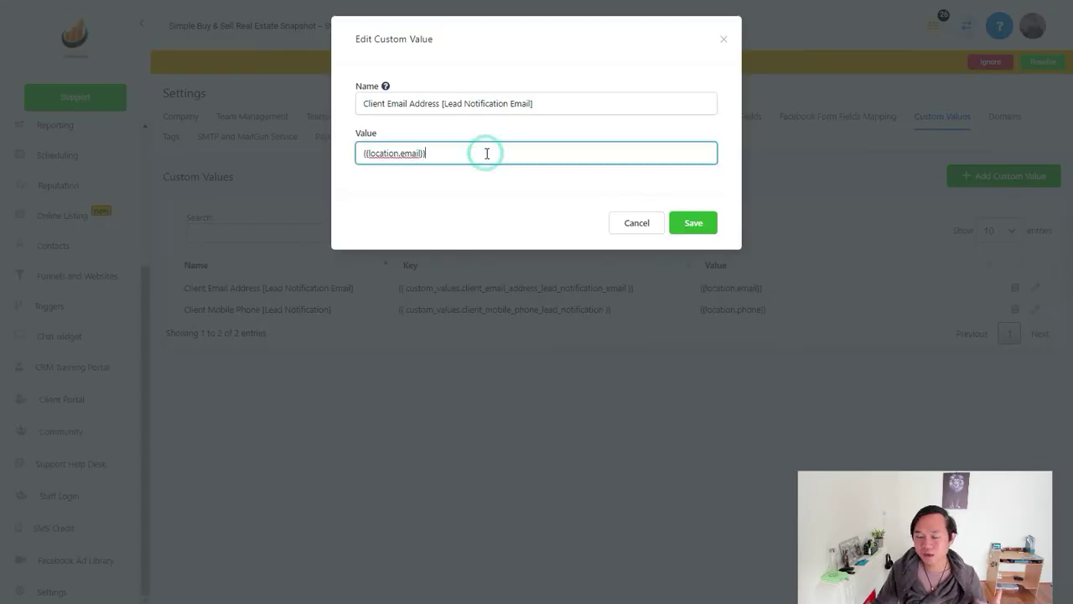
{"action": "left_click", "coordinate": [723, 40]}
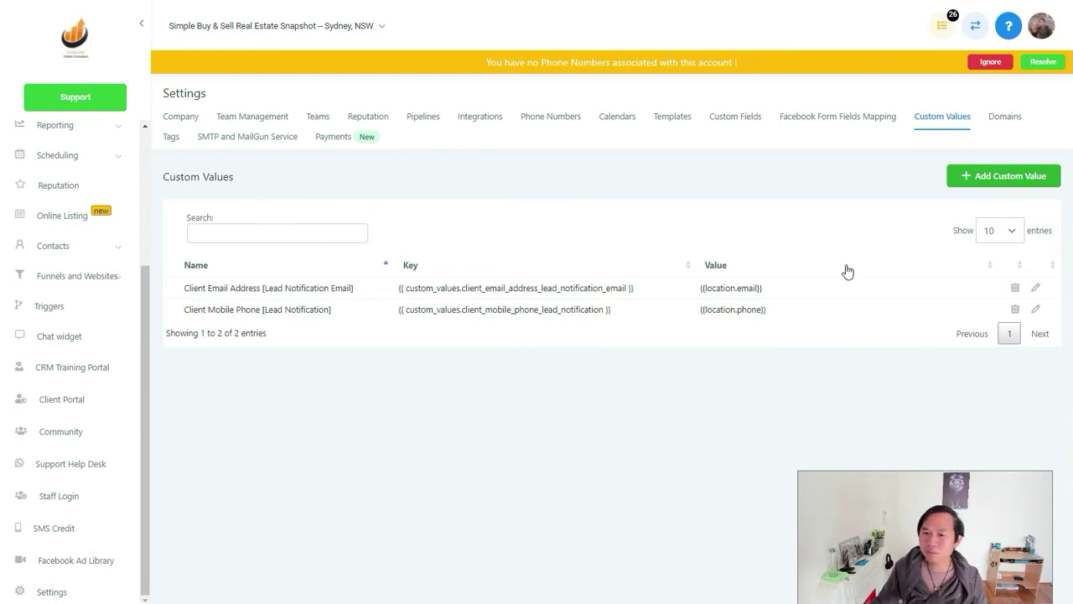
{"action": "left_click", "coordinate": [1036, 288]}
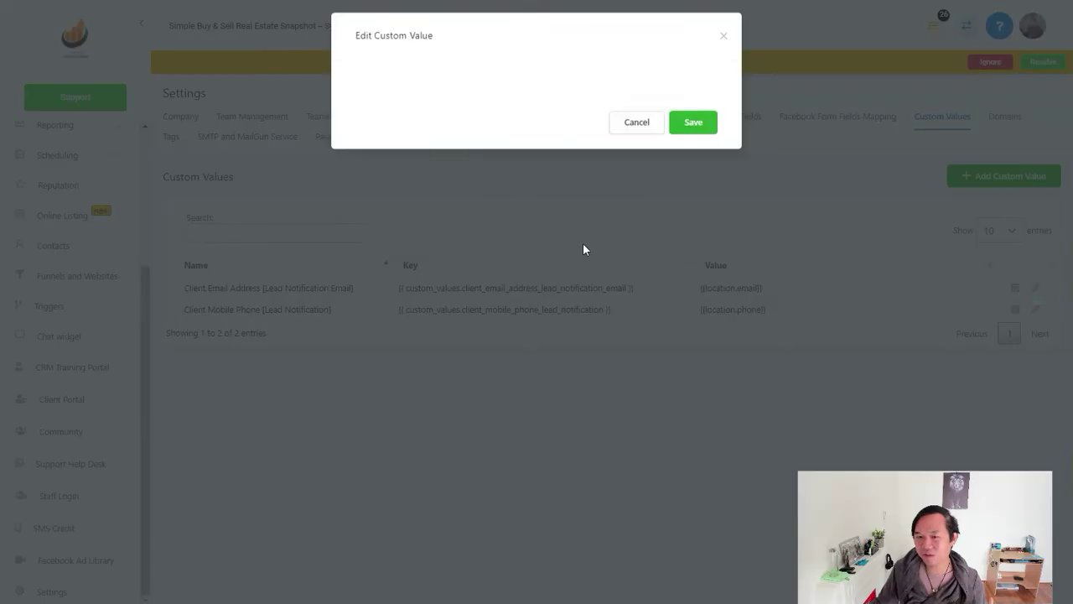
{"action": "left_click", "coordinate": [514, 146]}
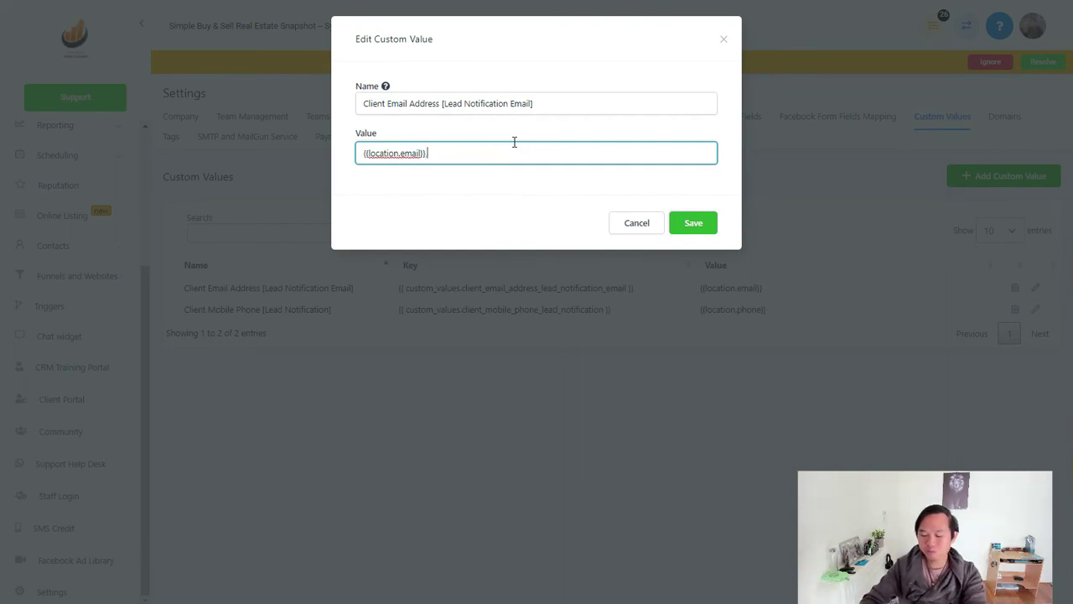
{"action": "type", "text": ", examp"}
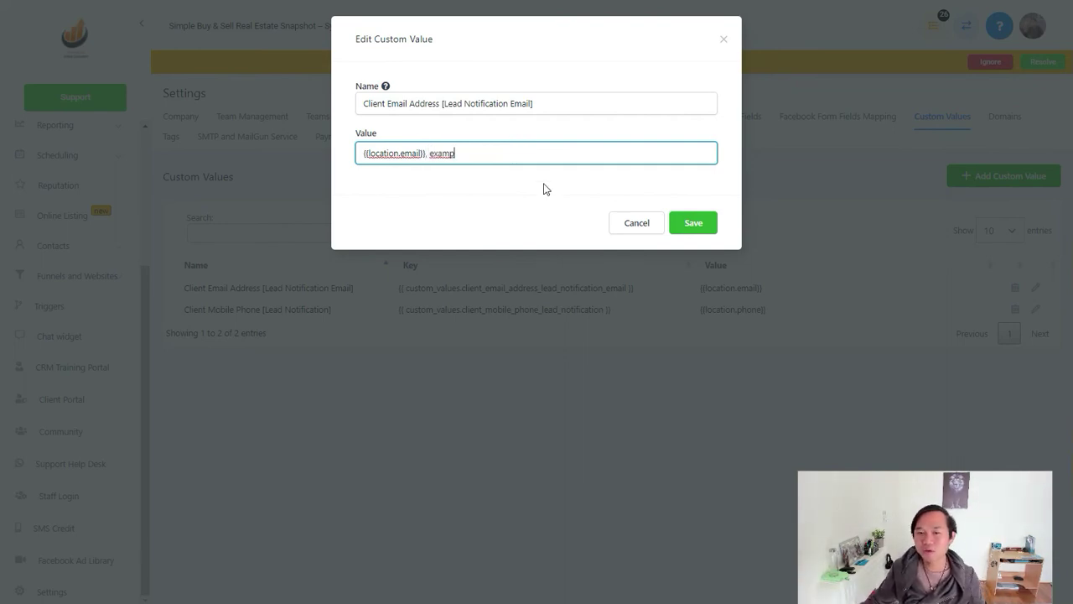
{"action": "left_click", "coordinate": [627, 225]}
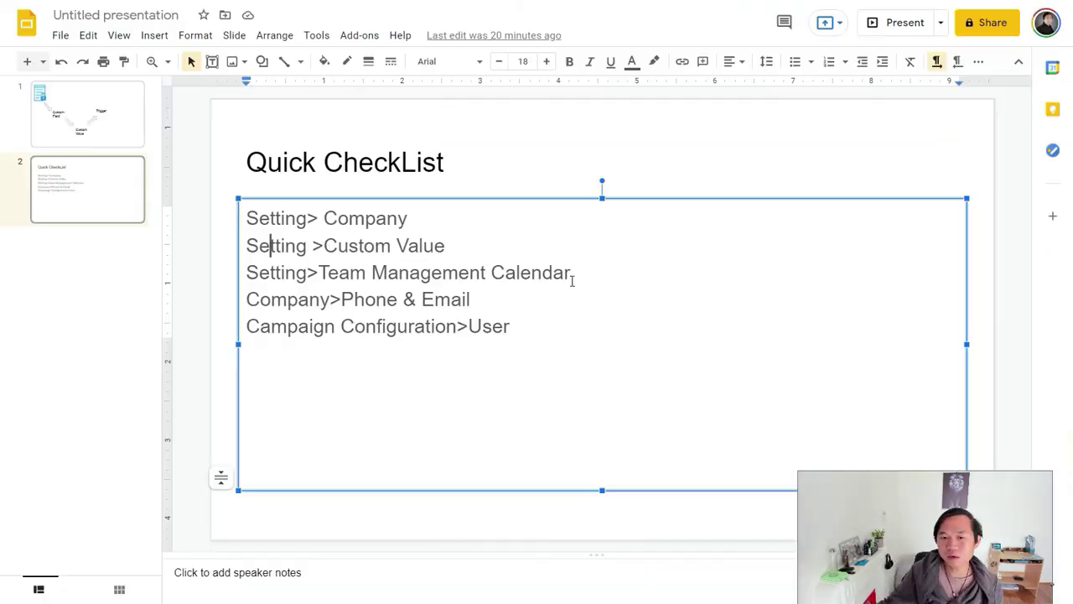
{"action": "left_click_drag", "start_coordinate": [572, 273], "coordinate": [213, 277]}
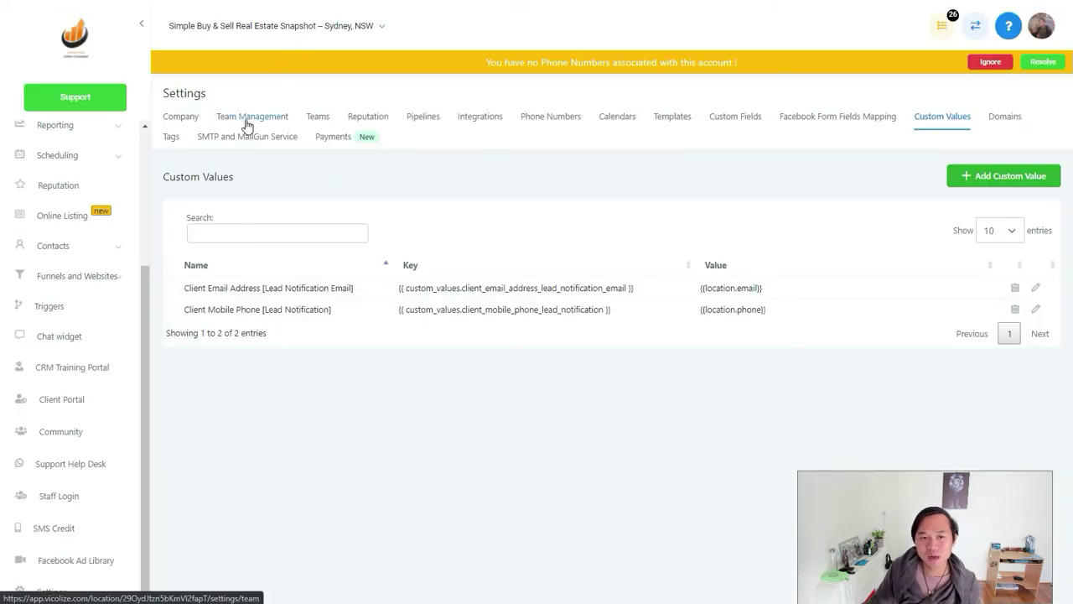
Step: Open the team member's Edit Employee settings and expand its availability, calendar, call, roles and info sections
{"action": "left_click", "coordinate": [248, 117]}
{"action": "left_click", "coordinate": [997, 283]}
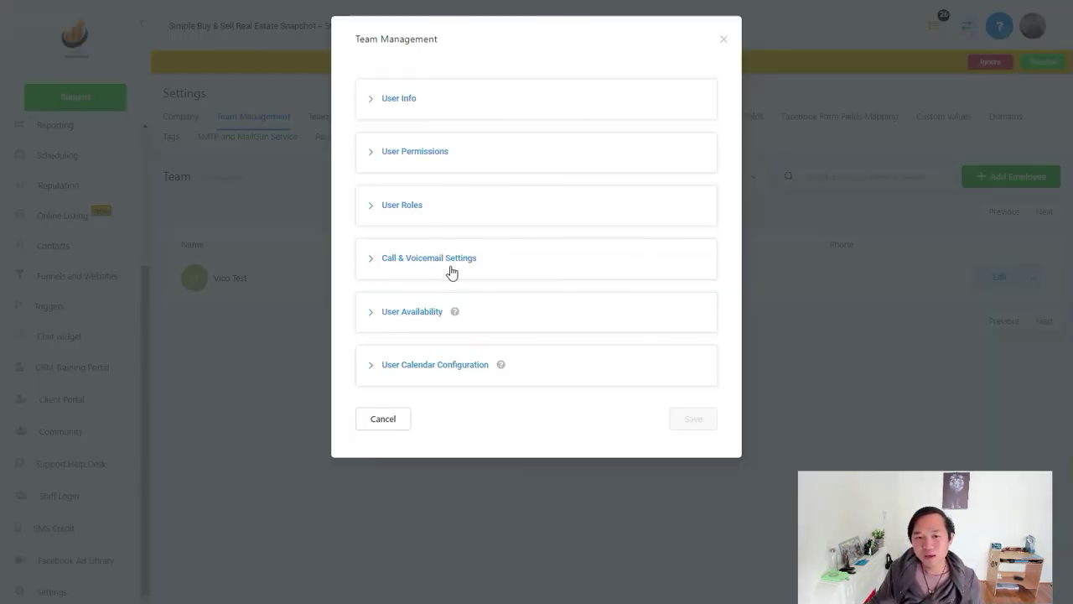
{"action": "left_click", "coordinate": [424, 311]}
{"action": "scroll", "coordinate": [339, 481], "scroll_direction": "down", "scroll_amount": 5}
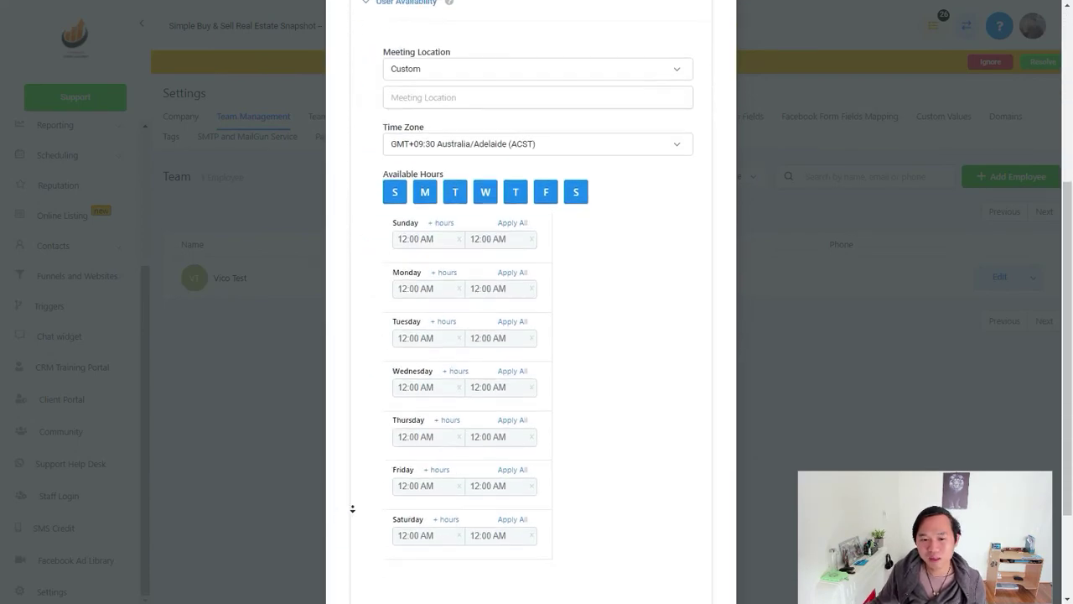
{"action": "left_click", "coordinate": [369, 490]}
{"action": "scroll", "coordinate": [573, 514], "scroll_direction": "down", "scroll_amount": 2}
{"action": "scroll", "coordinate": [575, 512], "scroll_direction": "up", "scroll_amount": 10}
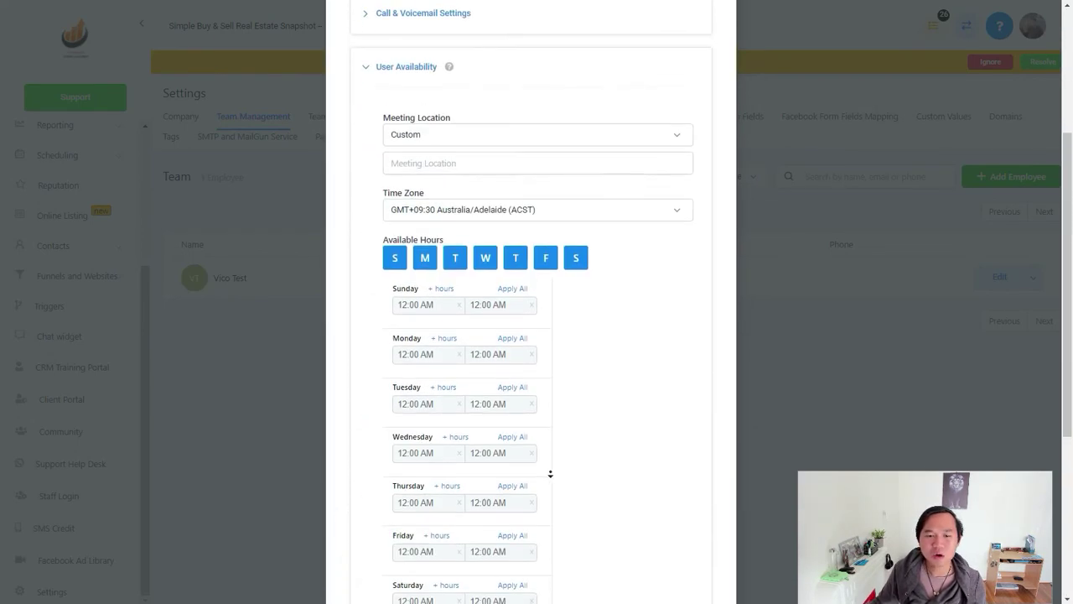
{"action": "left_click", "coordinate": [460, 260]}
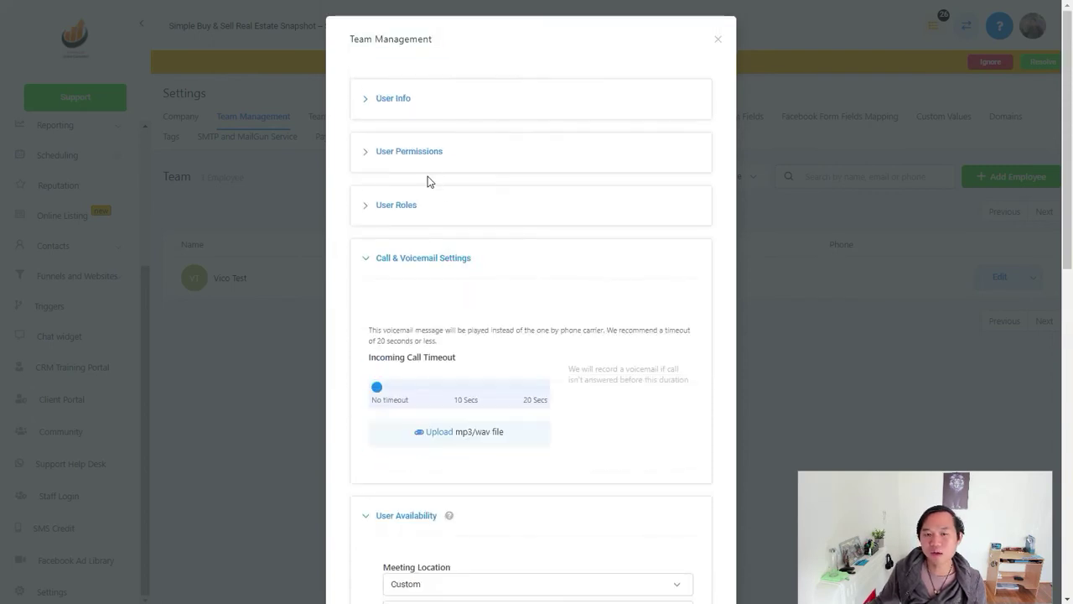
{"action": "left_click", "coordinate": [411, 207]}
{"action": "left_click", "coordinate": [410, 114]}
Step: Assign the Realtor Client Calendar to the team member and save
{"action": "middle_click", "coordinate": [575, 395]}
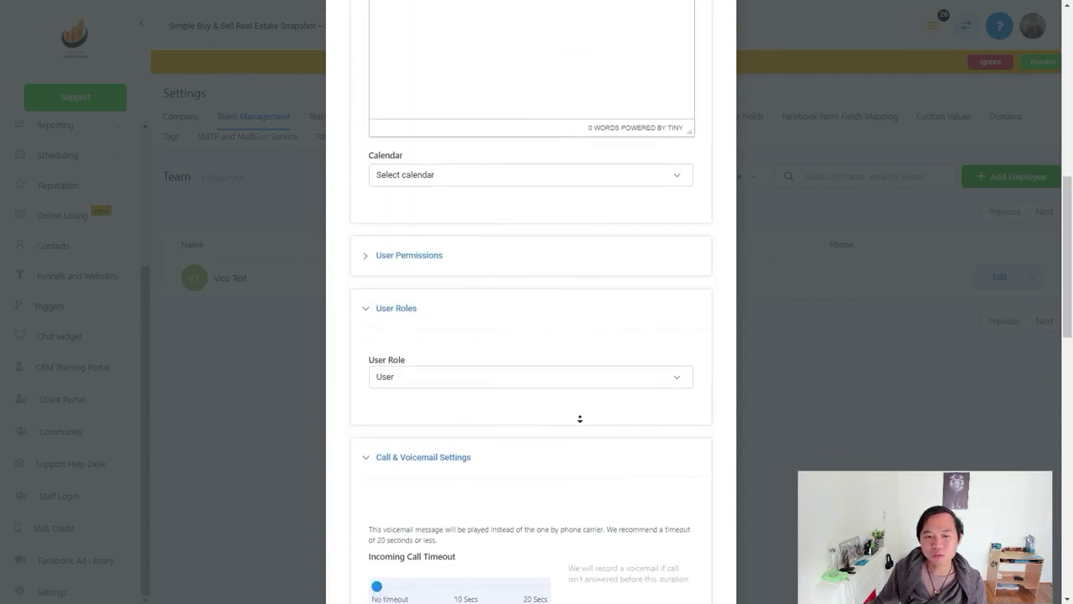
{"action": "left_click", "coordinate": [508, 200]}
{"action": "left_click", "coordinate": [461, 241]}
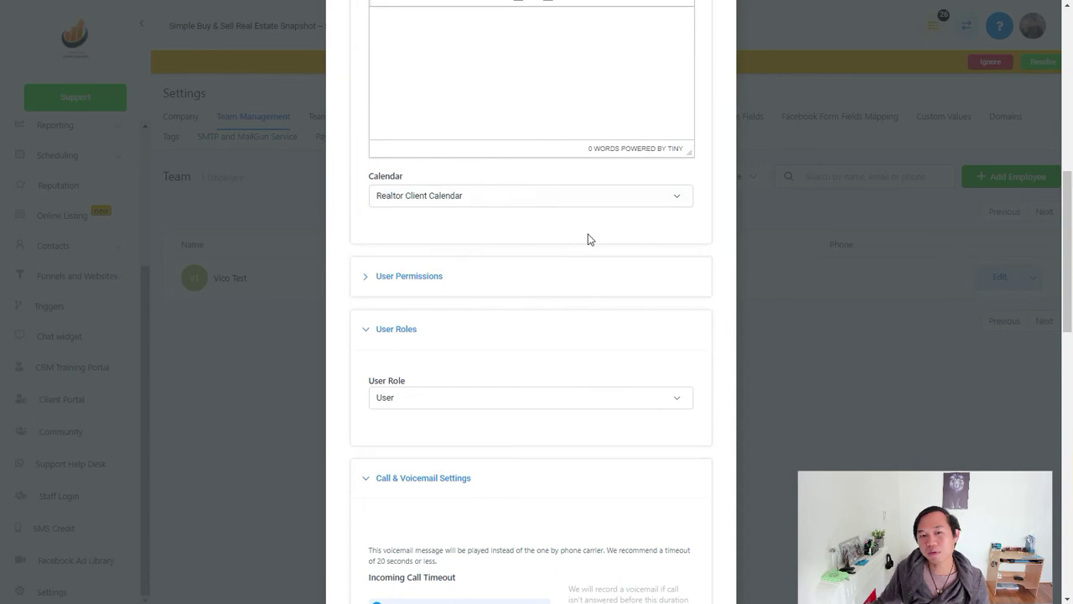
{"action": "scroll", "coordinate": [645, 378], "scroll_direction": "down", "scroll_amount": 10}
{"action": "left_click", "coordinate": [677, 549]}
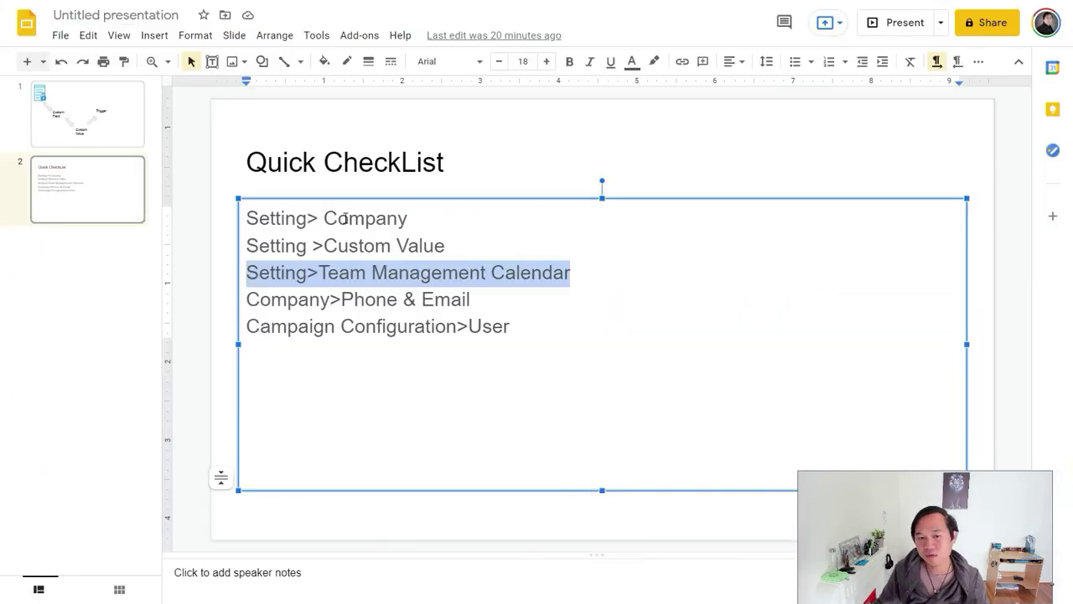
{"action": "left_click", "coordinate": [570, 273]}
{"action": "left_click_drag", "start_coordinate": [573, 273], "coordinate": [298, 300]}
{"action": "left_click", "coordinate": [572, 284]}
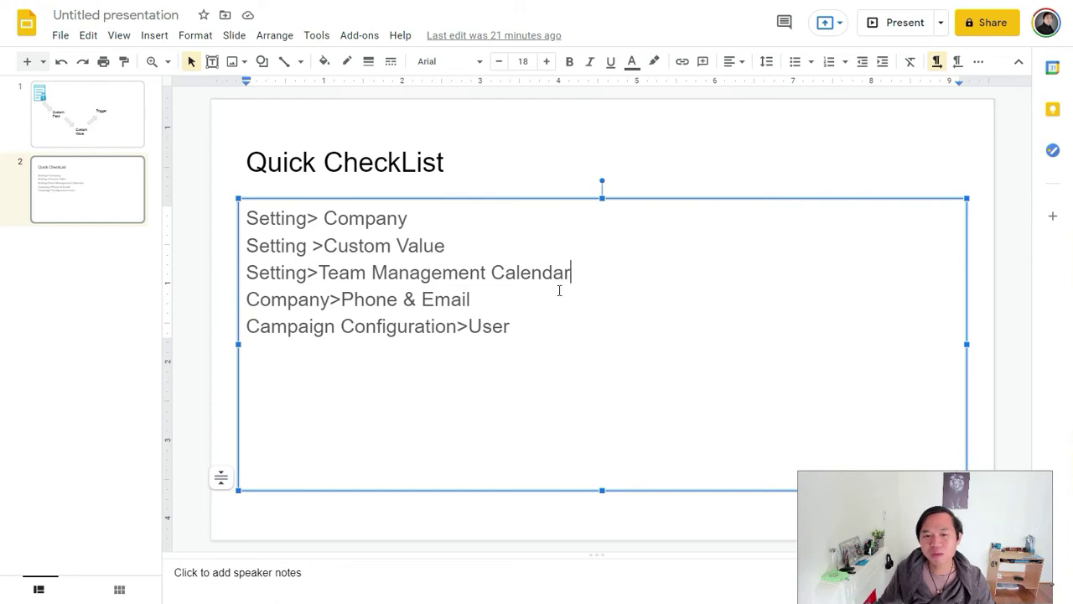
{"action": "left_click", "coordinate": [559, 290]}
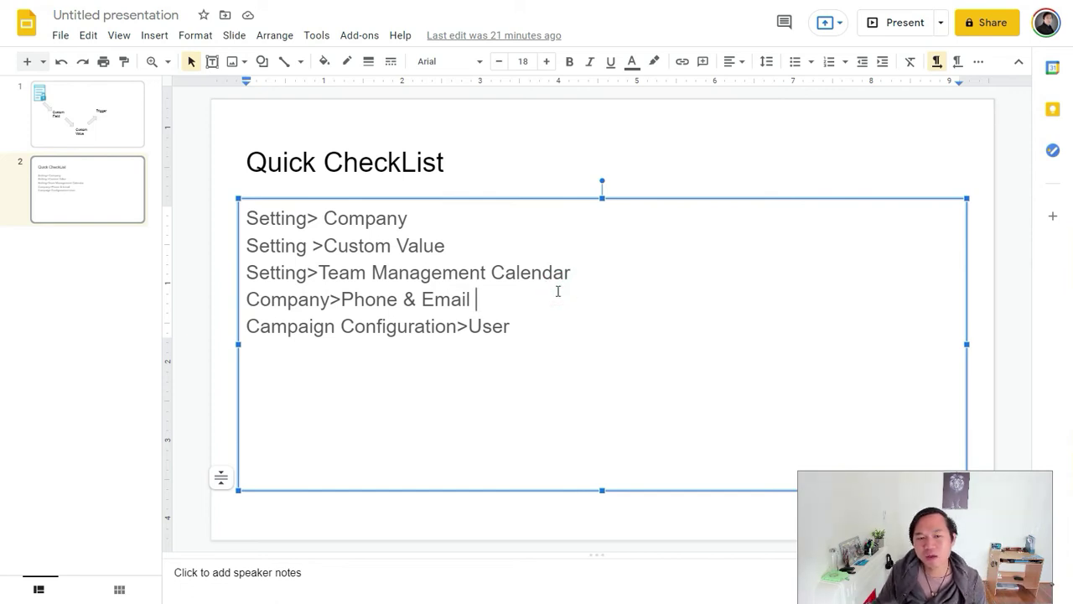
{"action": "left_click_drag", "start_coordinate": [507, 291], "coordinate": [249, 299]}
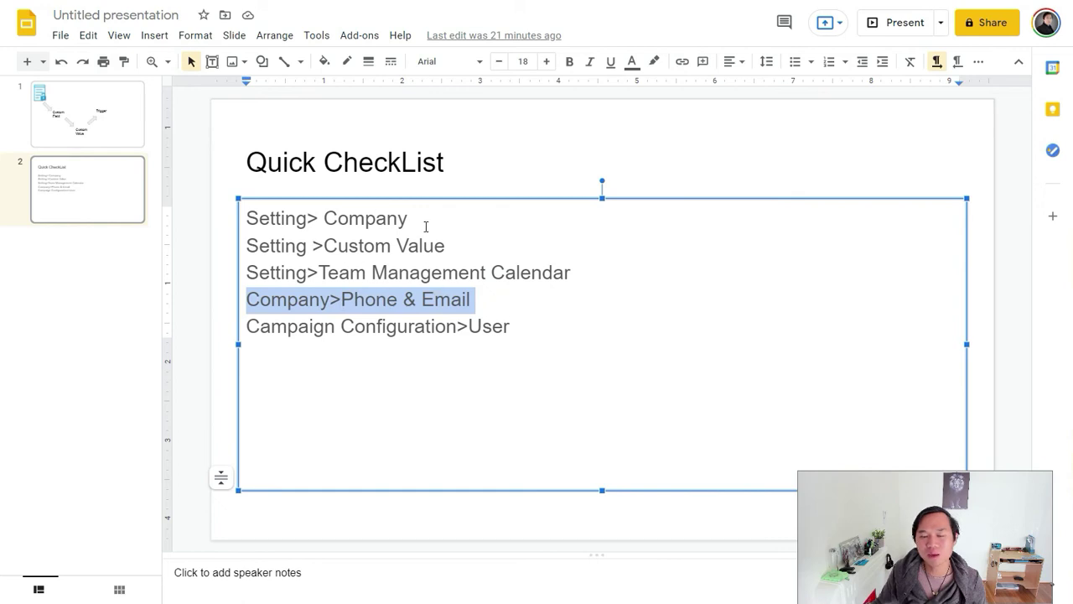
{"action": "left_click_drag", "start_coordinate": [425, 226], "coordinate": [249, 226]}
{"action": "left_click", "coordinate": [505, 296]}
{"action": "left_click_drag", "start_coordinate": [505, 296], "coordinate": [218, 299]}
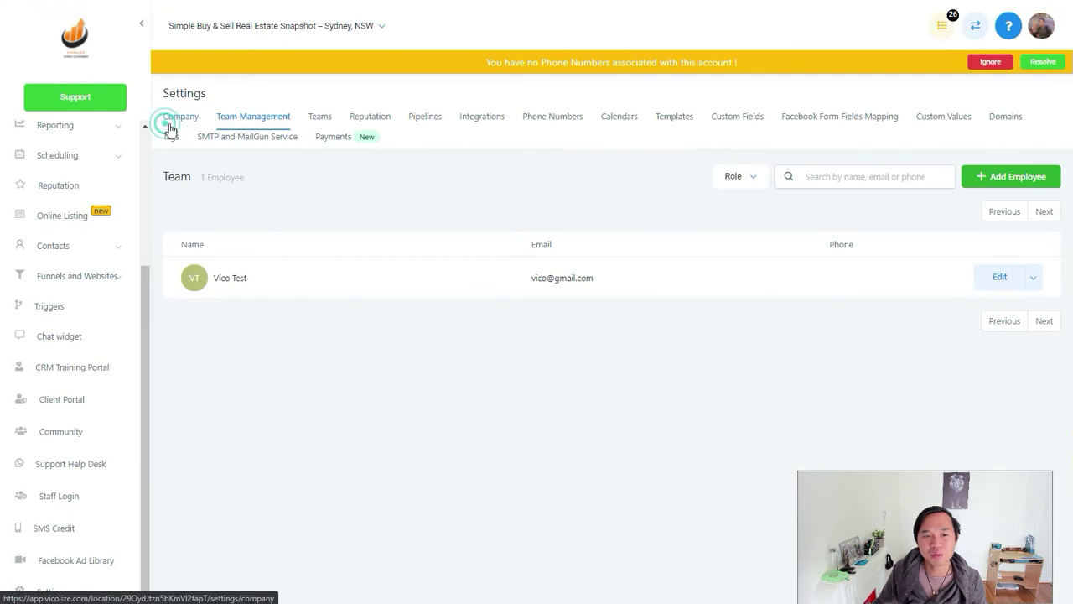
Step: Open the Company settings and check the filled-in Company Email and Company Phone fields
{"action": "left_click", "coordinate": [170, 118]}
{"action": "left_click", "coordinate": [360, 434]}
{"action": "left_click", "coordinate": [355, 480]}
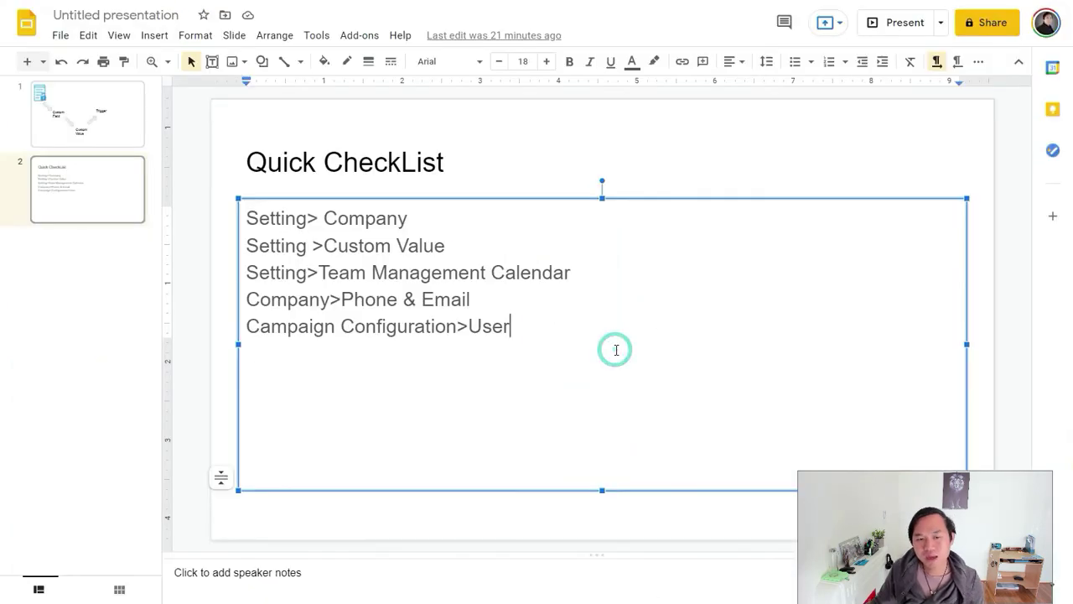
{"action": "left_click_drag", "start_coordinate": [513, 328], "coordinate": [244, 342]}
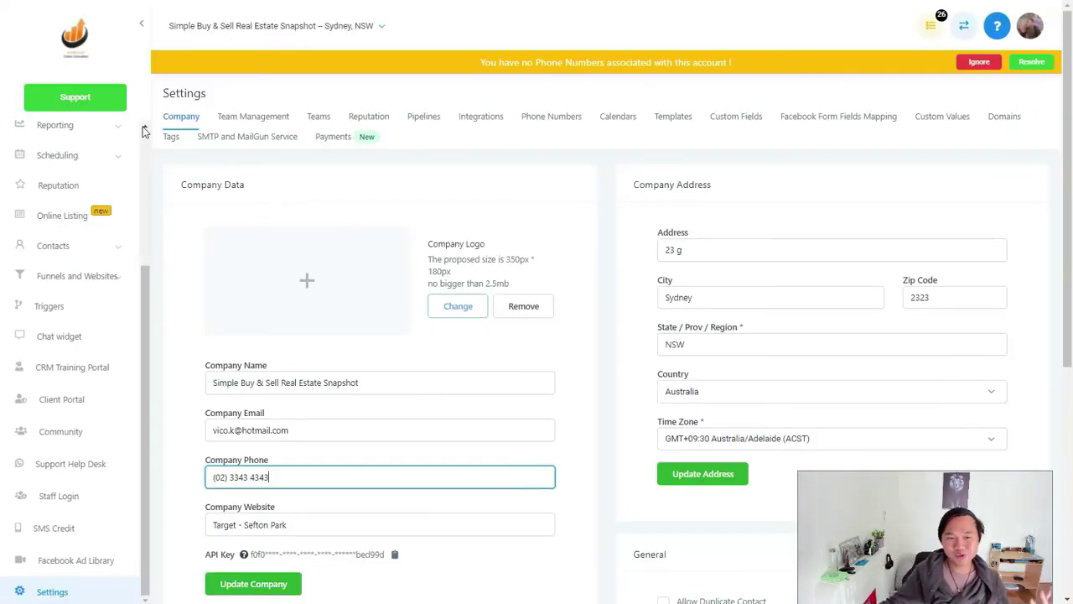
{"action": "left_click_drag", "start_coordinate": [146, 276], "coordinate": [143, 102]}
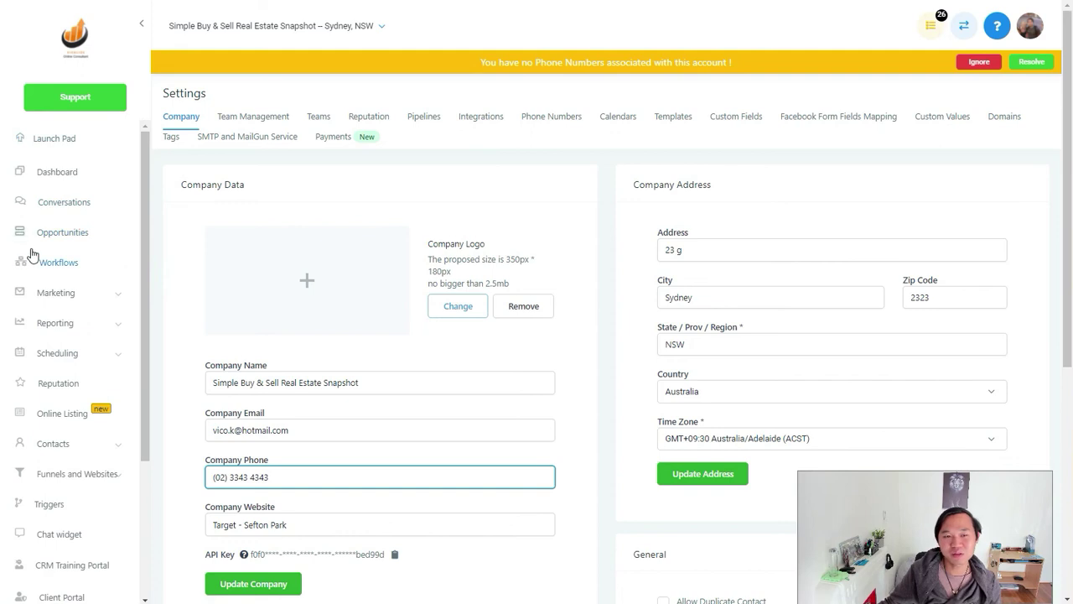
Step: Open the configuration of the 1 - Appointment Confirmation & Reminders campaign in #3) Appointments
{"action": "left_click", "coordinate": [81, 297]}
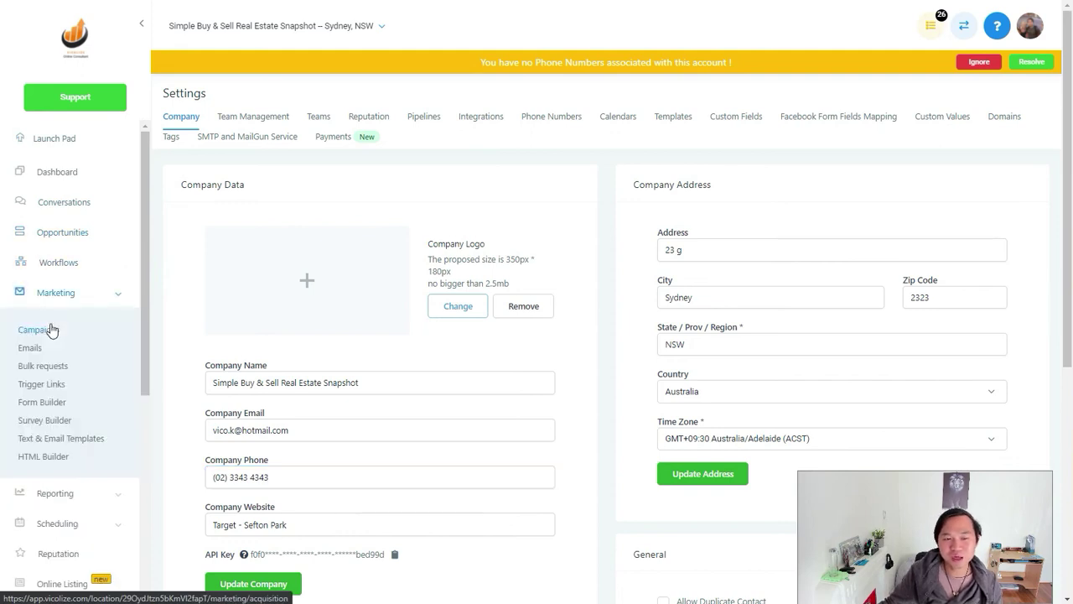
{"action": "left_click", "coordinate": [50, 329]}
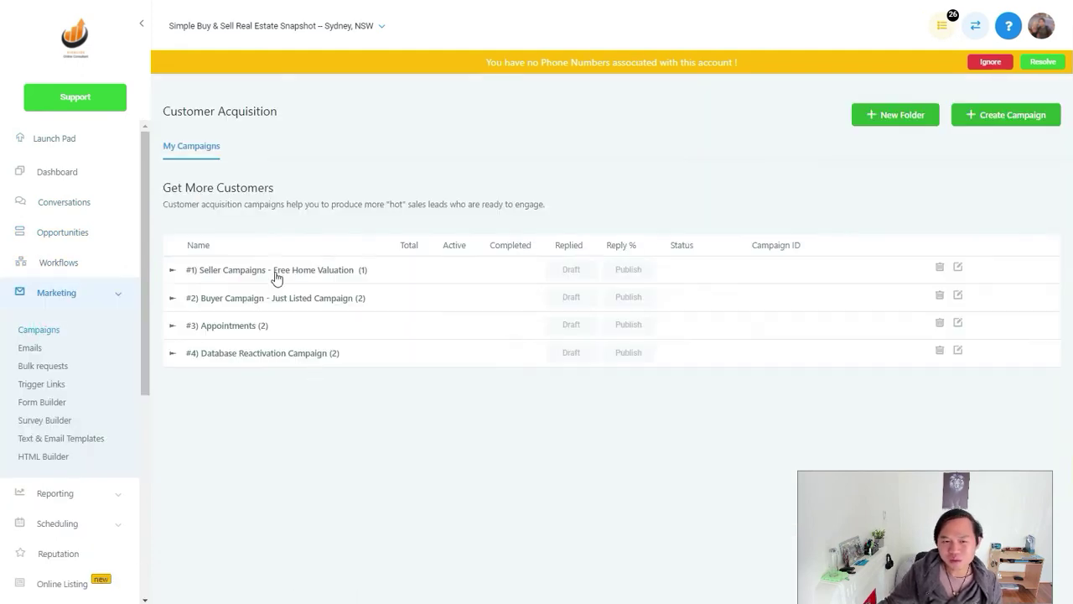
{"action": "left_click", "coordinate": [251, 327]}
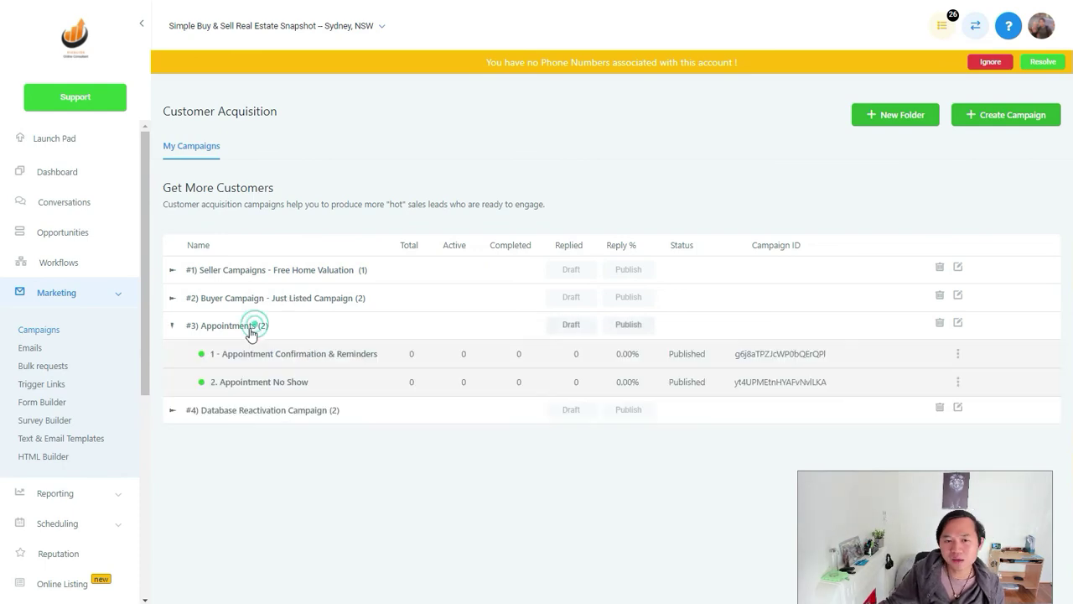
{"action": "left_click", "coordinate": [249, 353]}
{"action": "left_click", "coordinate": [259, 204]}
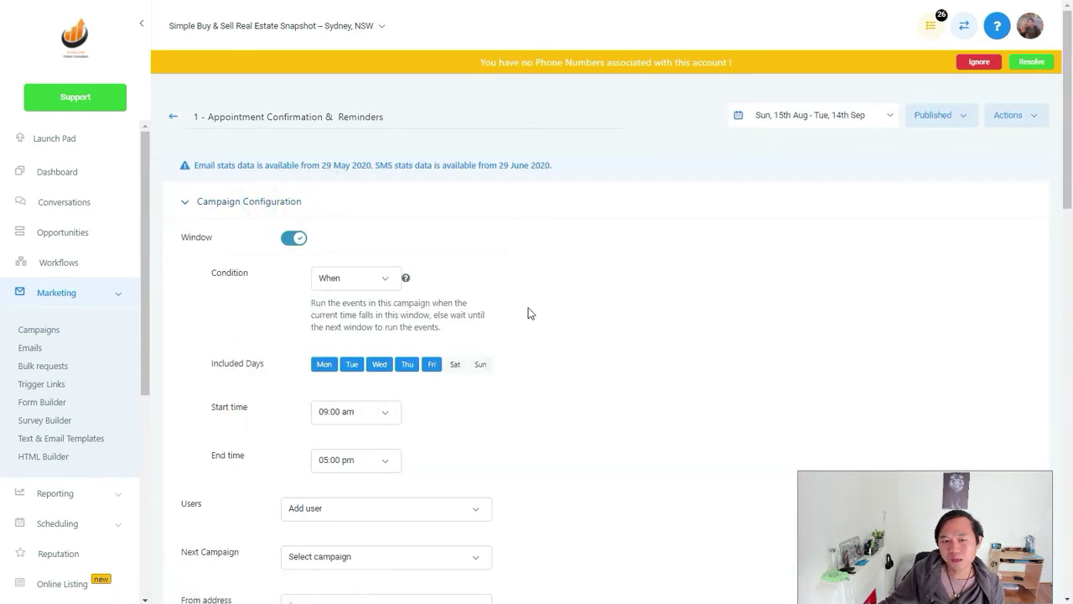
{"action": "scroll", "coordinate": [562, 347], "scroll_direction": "down", "scroll_amount": 3}
Step: Add the team member as a campaign user, then remove them so none is assigned
{"action": "left_click", "coordinate": [412, 264]}
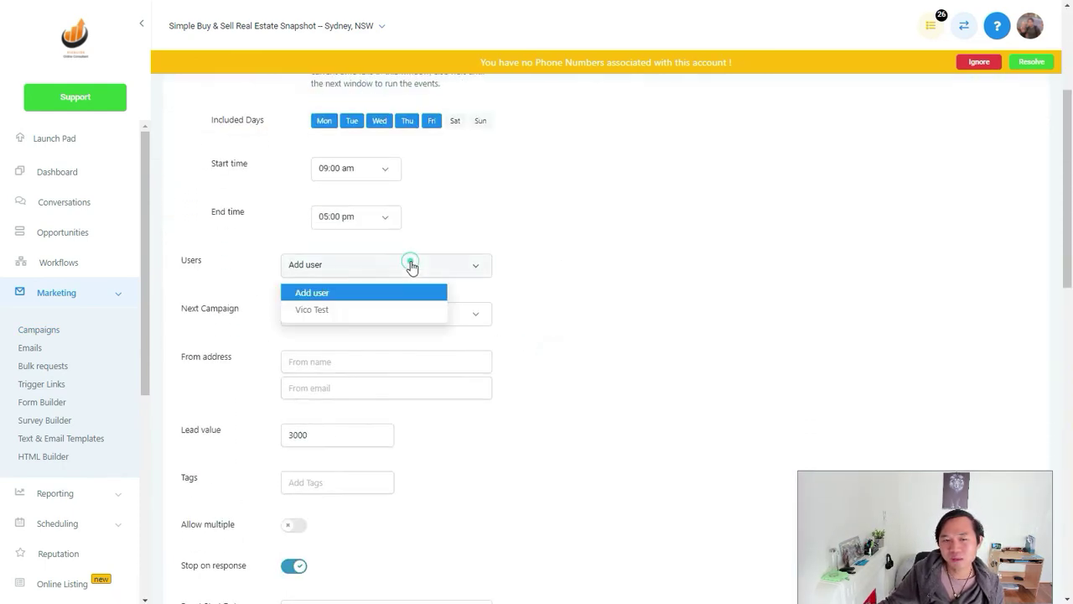
{"action": "left_click", "coordinate": [338, 310]}
{"action": "scroll", "coordinate": [695, 368], "scroll_direction": "down", "scroll_amount": 5}
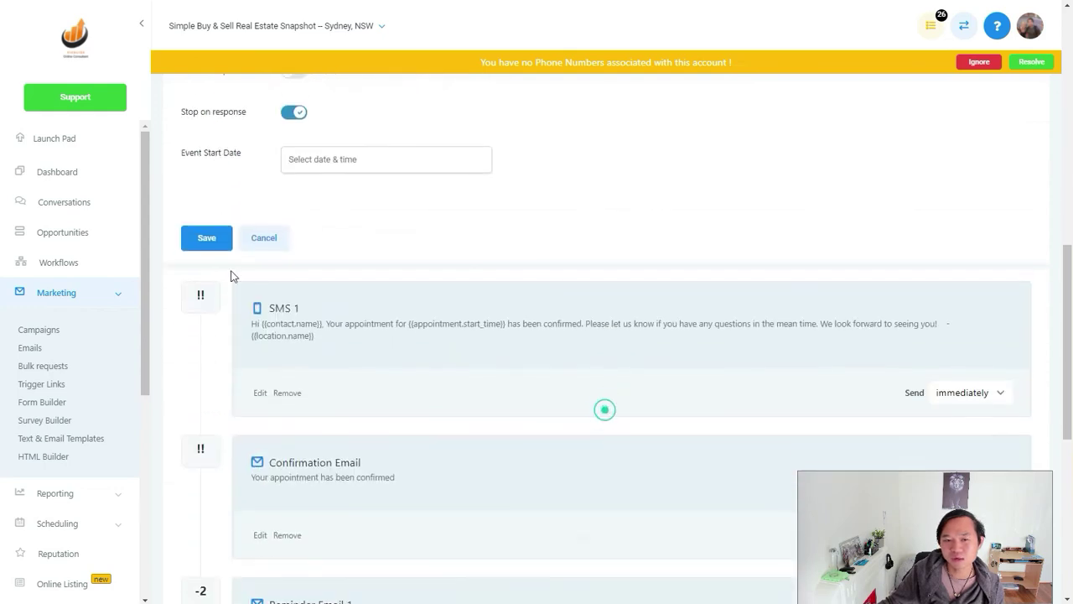
{"action": "scroll", "coordinate": [539, 182], "scroll_direction": "up", "scroll_amount": 4}
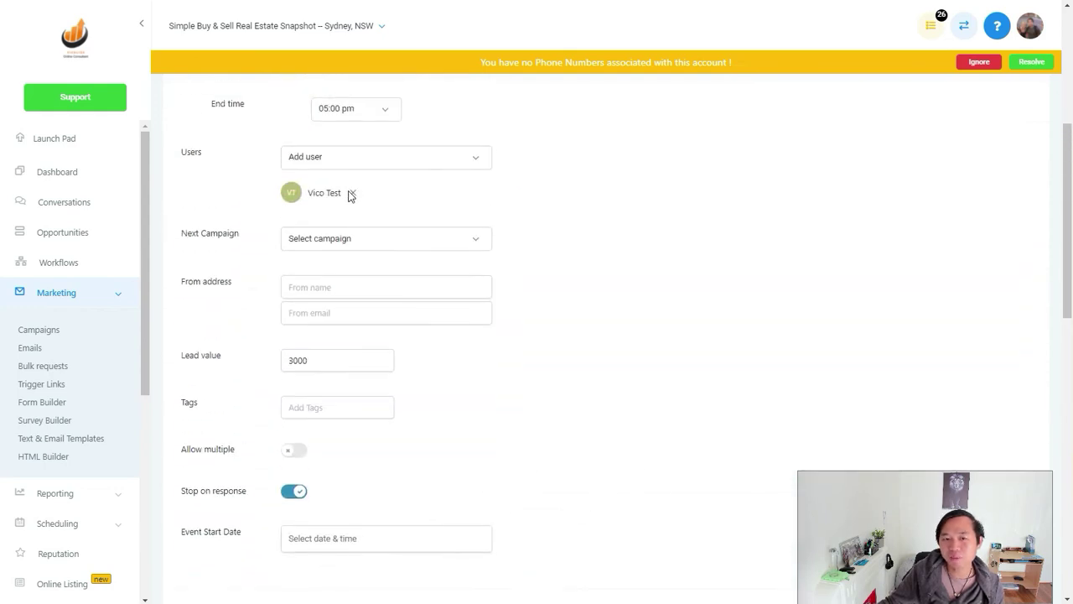
{"action": "left_click", "coordinate": [353, 193]}
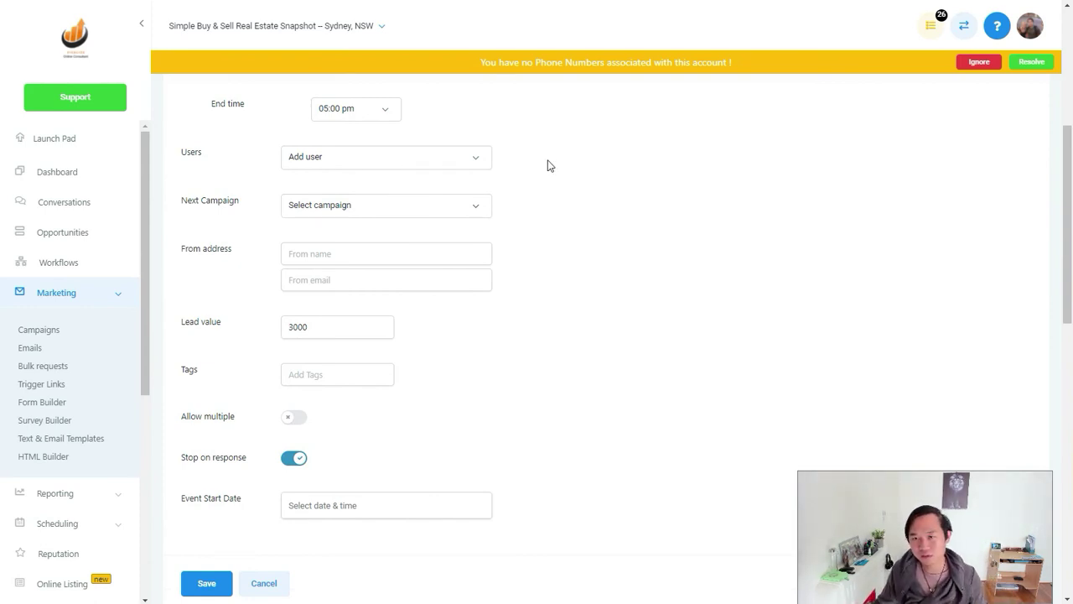
{"action": "left_click_drag", "start_coordinate": [145, 276], "coordinate": [151, 435]}
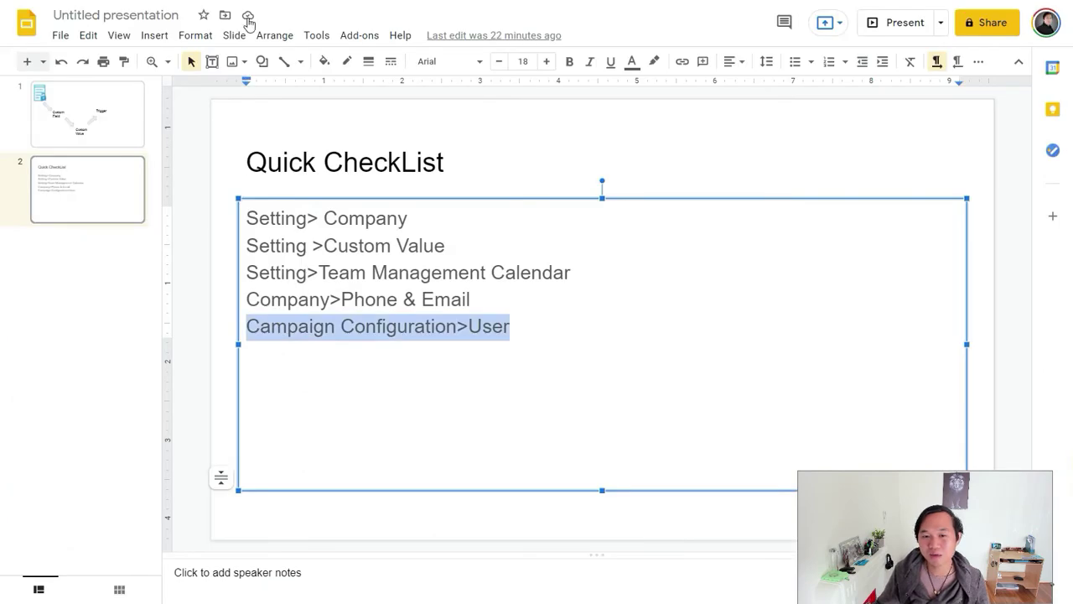
Step: Delete the Company>Phone & Email line and its leftover empty line from the checklist
{"action": "left_click_drag", "start_coordinate": [530, 303], "coordinate": [252, 300]}
{"action": "key", "text": "BackSpace"}
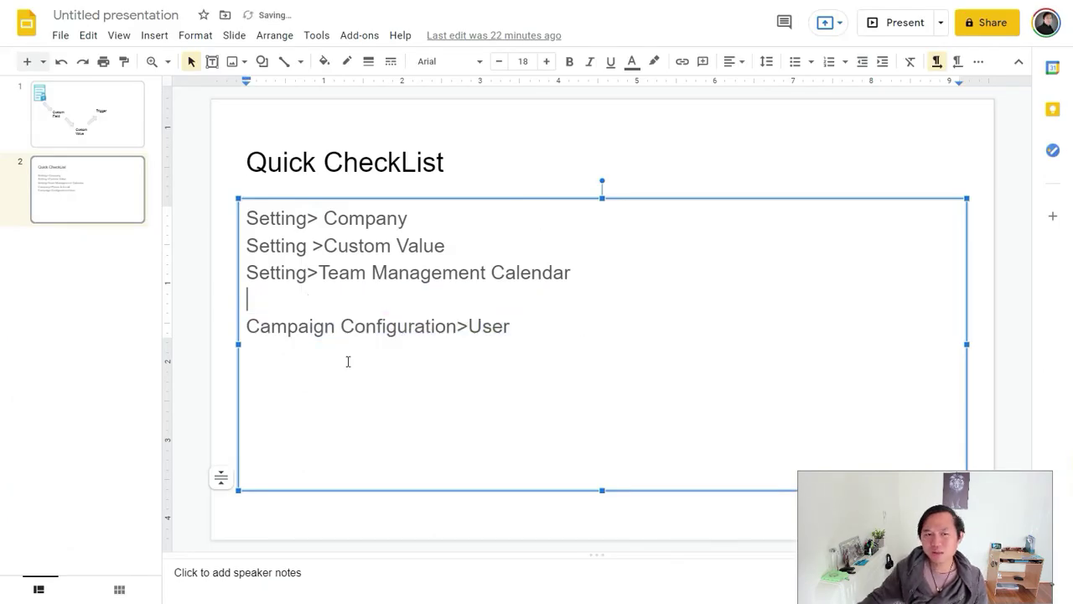
{"action": "key", "text": "BackSpace"}
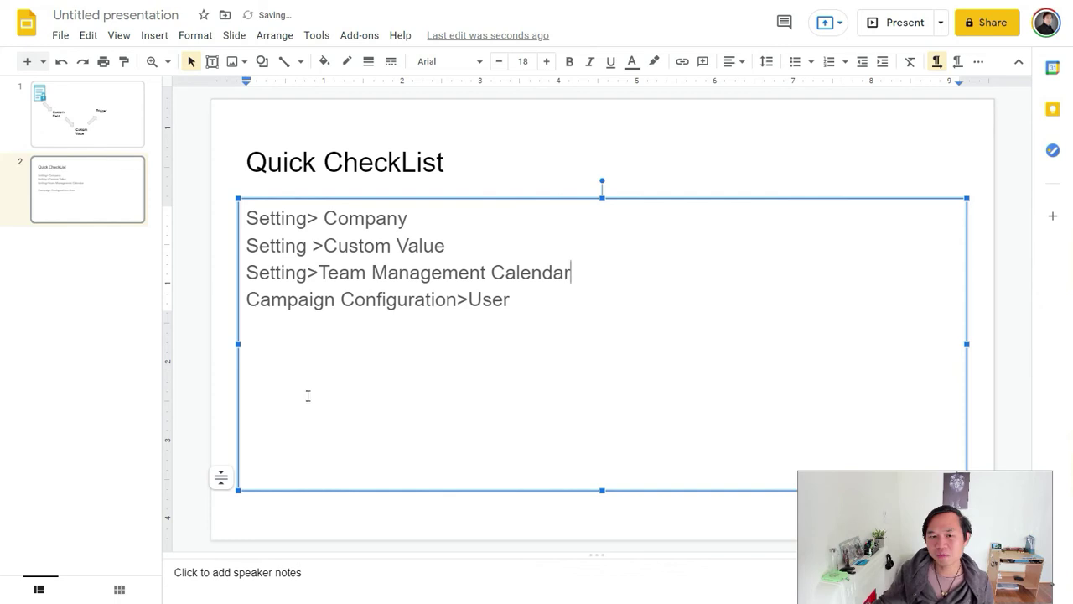
Step: Click through the remaining Setting> Company, Custom Value, Calendar and User checklist lines
{"action": "left_click", "coordinate": [471, 218]}
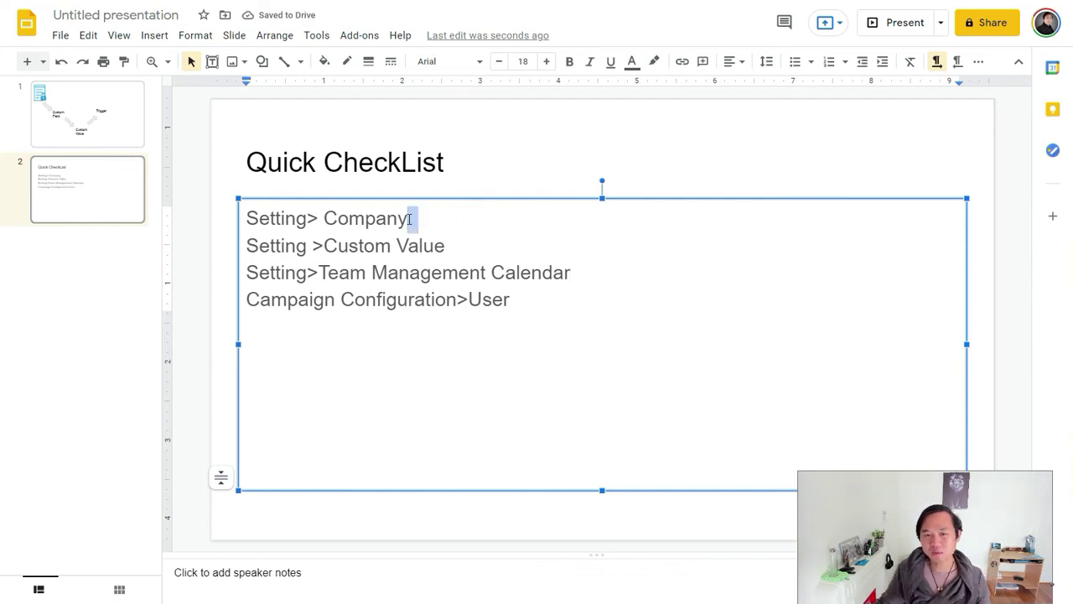
{"action": "left_click_drag", "start_coordinate": [484, 242], "coordinate": [347, 242]}
{"action": "left_click", "coordinate": [597, 272]}
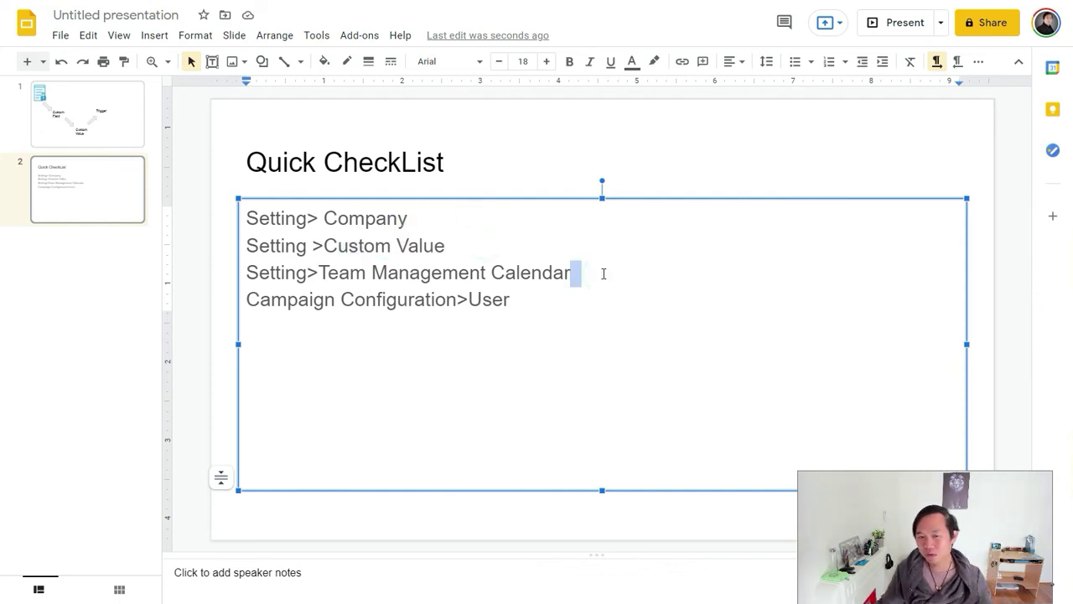
{"action": "left_click", "coordinate": [548, 296]}
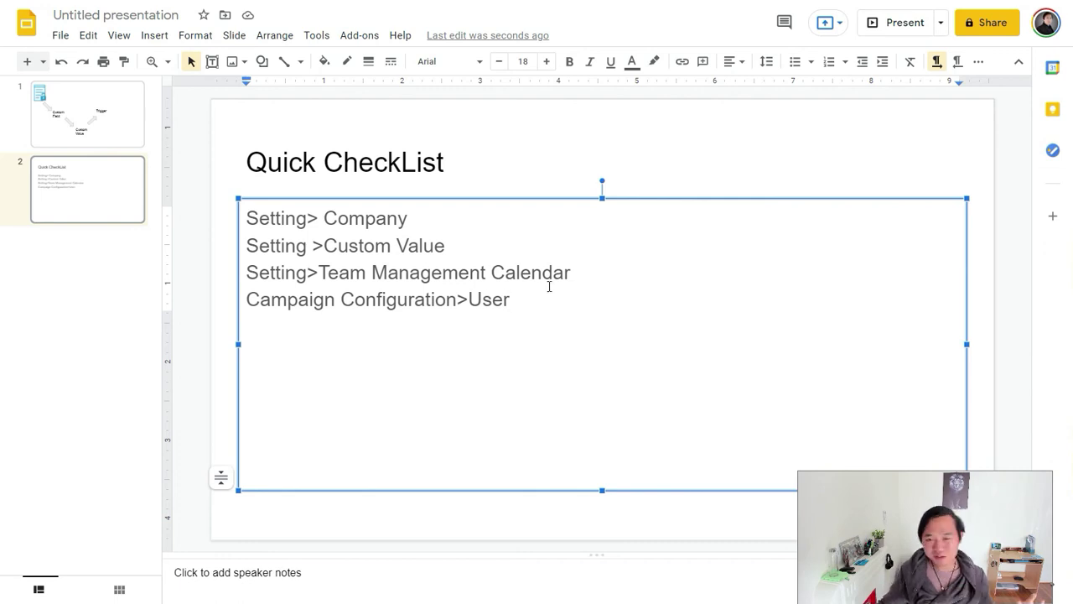